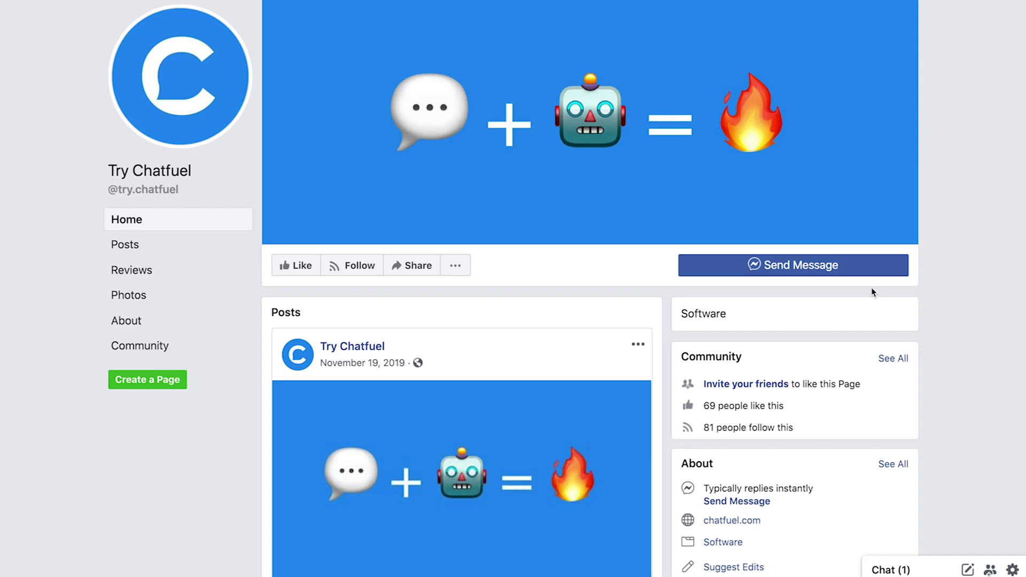
pyautogui.click(849, 278)
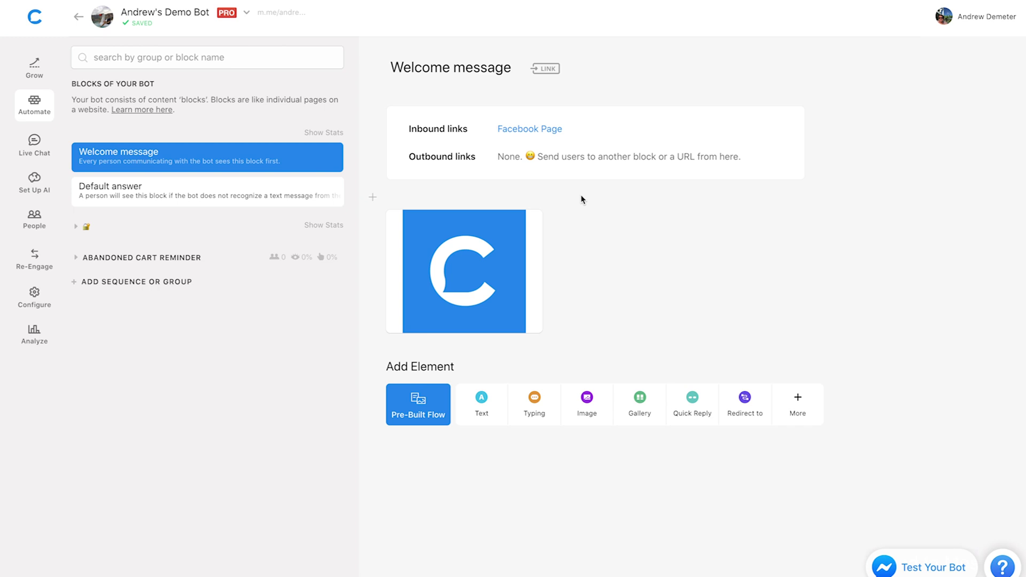
# - Enable the Welcome message block's ref link, then go to the Growth Tools page
pyautogui.click(548, 70)
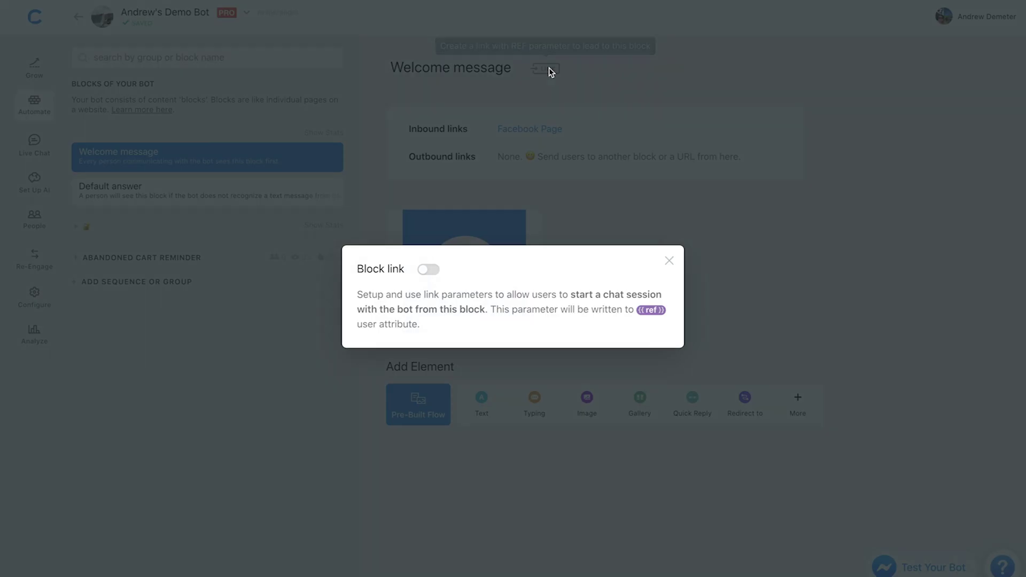
pyautogui.click(433, 269)
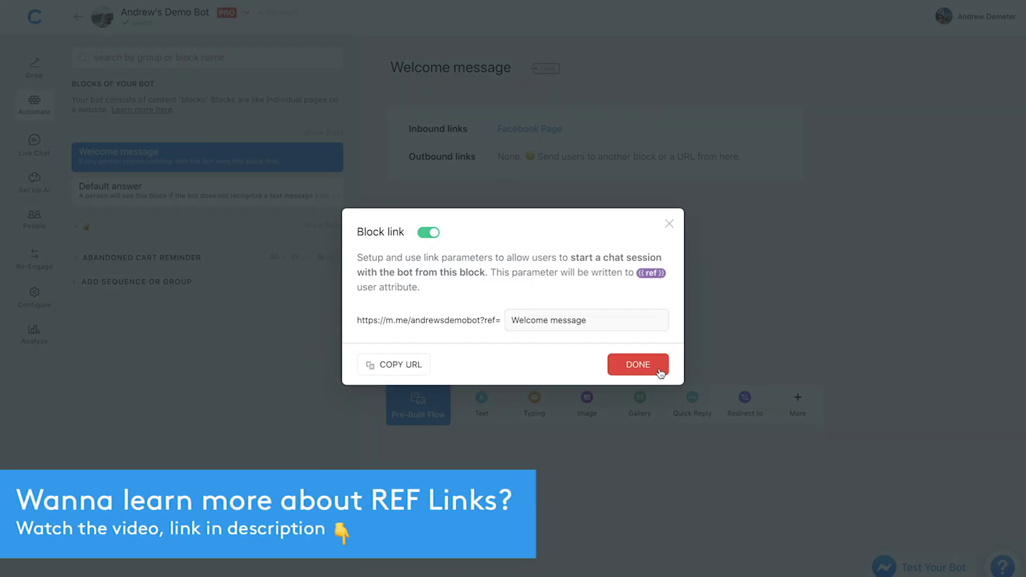
pyautogui.click(638, 365)
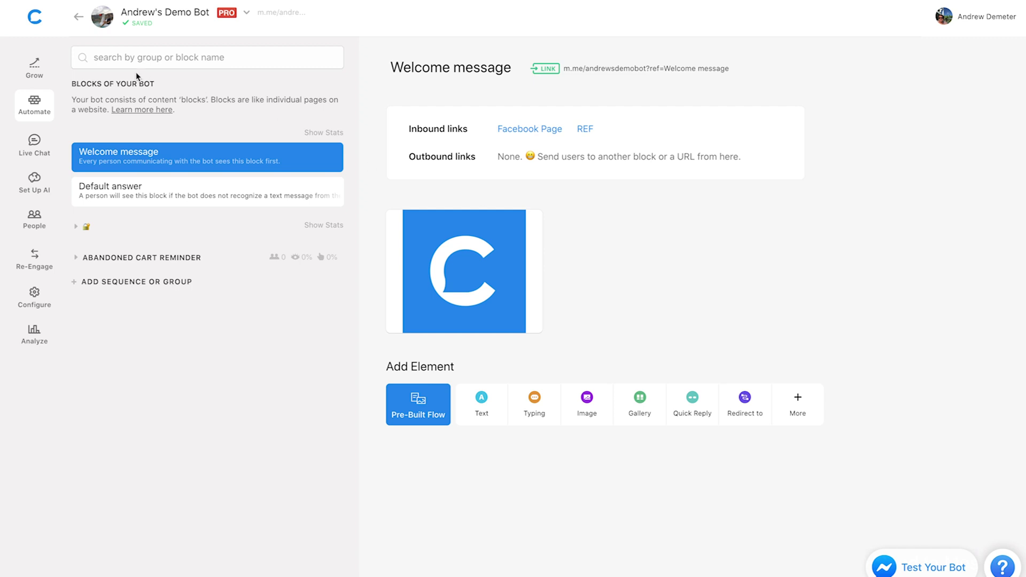
pyautogui.click(34, 68)
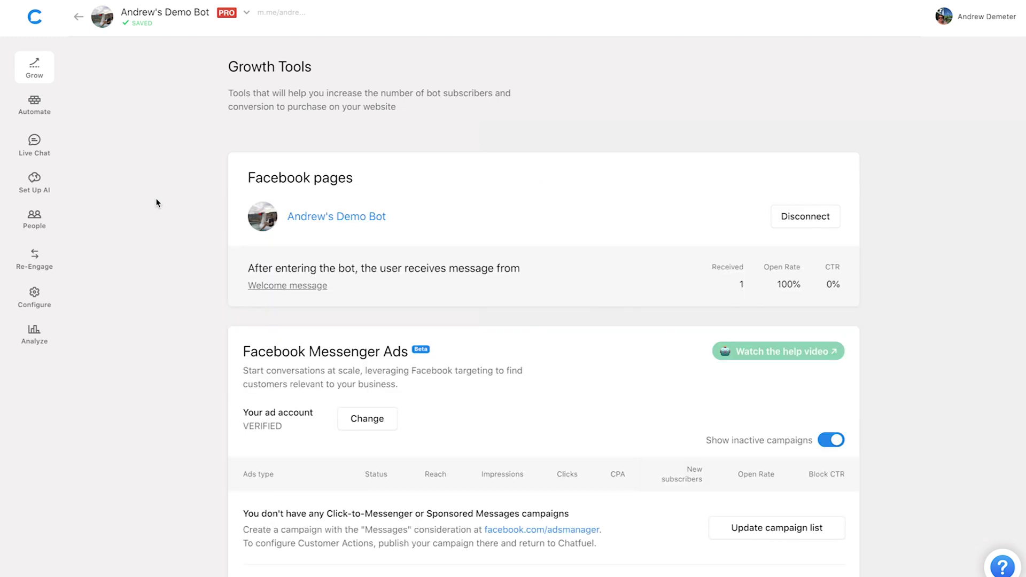
# - Add a new Acquire Users from Comments rule named Giveaway
pyautogui.scroll(-6, 155, 198)
pyautogui.scroll(-2, 156, 198)
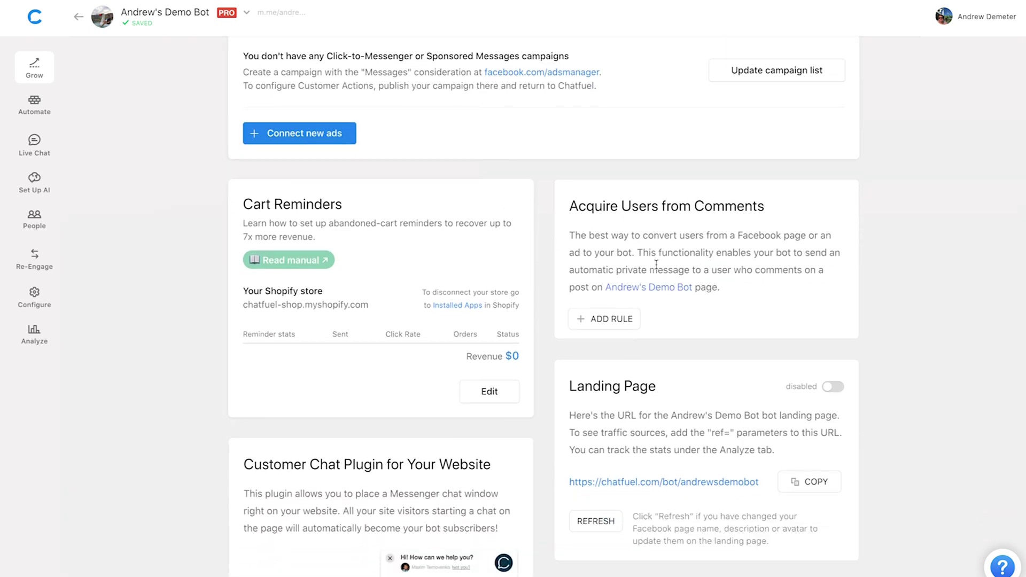
pyautogui.click(619, 321)
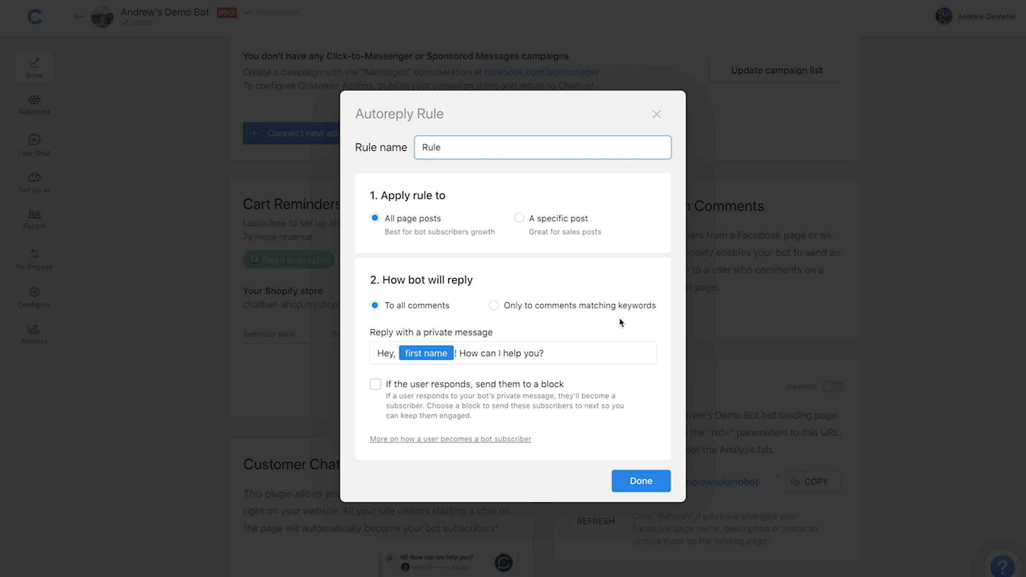
pyautogui.hotkey('ctrl', 'a')
pyautogui.write('Giveaway')
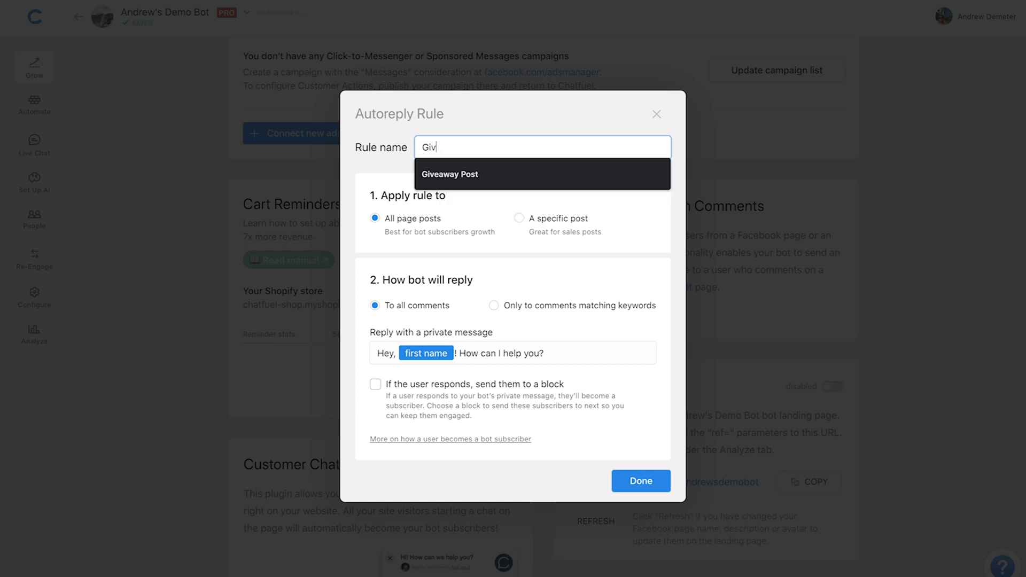
pyautogui.click(380, 164)
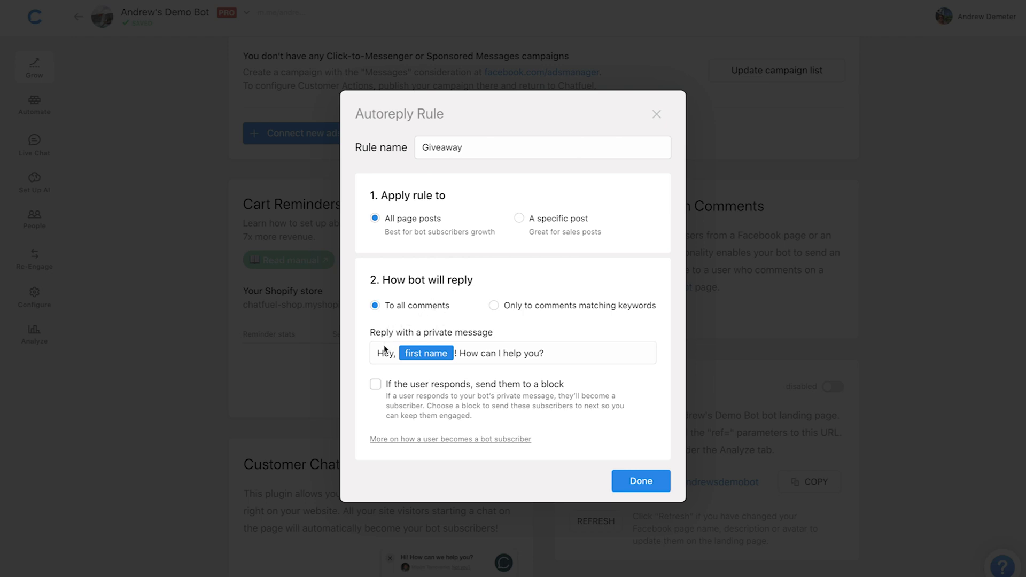
# - Send users who respond to the Giveaway rule on to the Welcome message block, and save
pyautogui.click(376, 384)
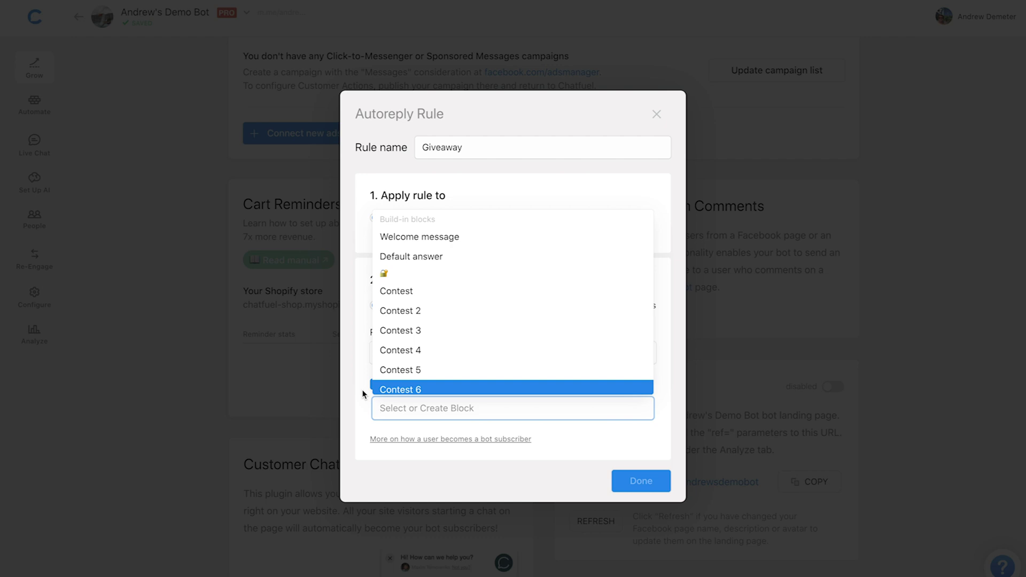
pyautogui.click(458, 241)
pyautogui.click(549, 468)
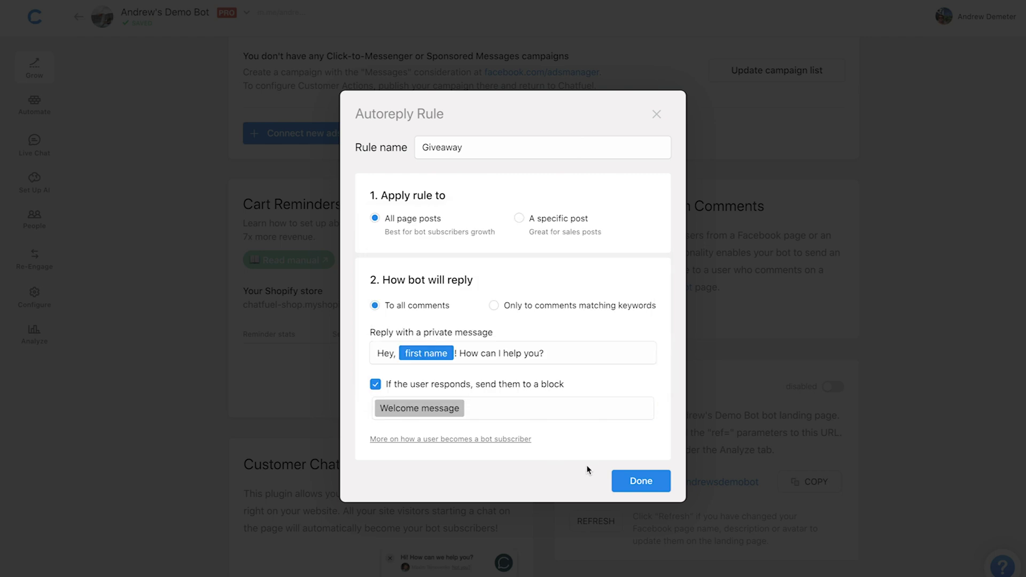
pyautogui.click(636, 480)
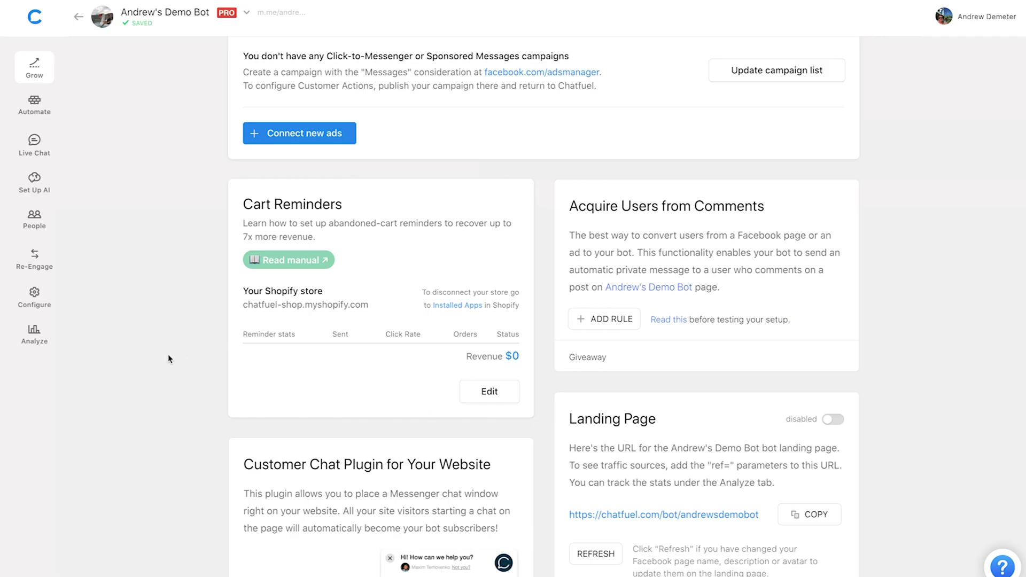
pyautogui.click(35, 113)
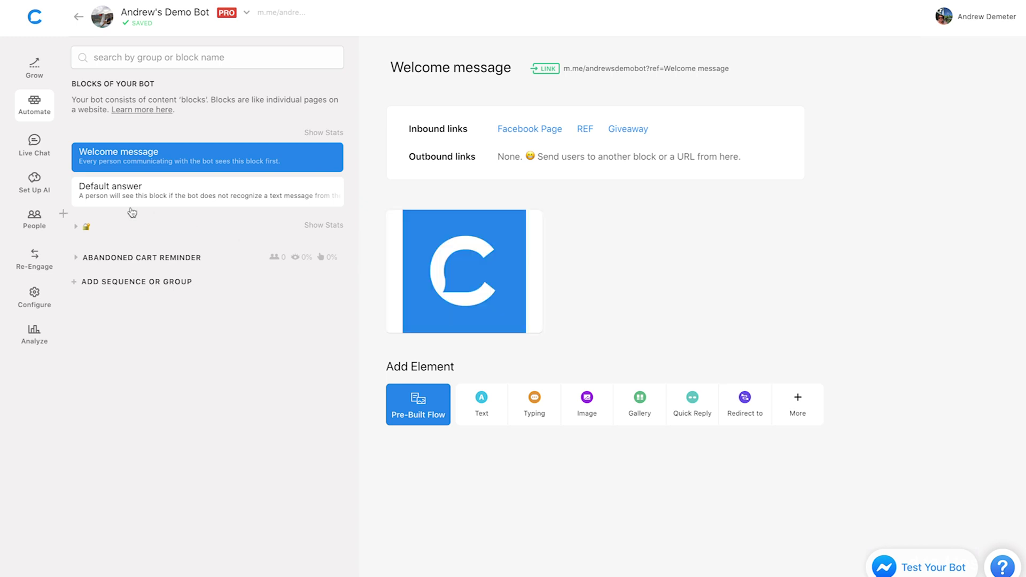
# - Add an AI rule that answers 'restart' with the Welcome message block
pyautogui.click(24, 184)
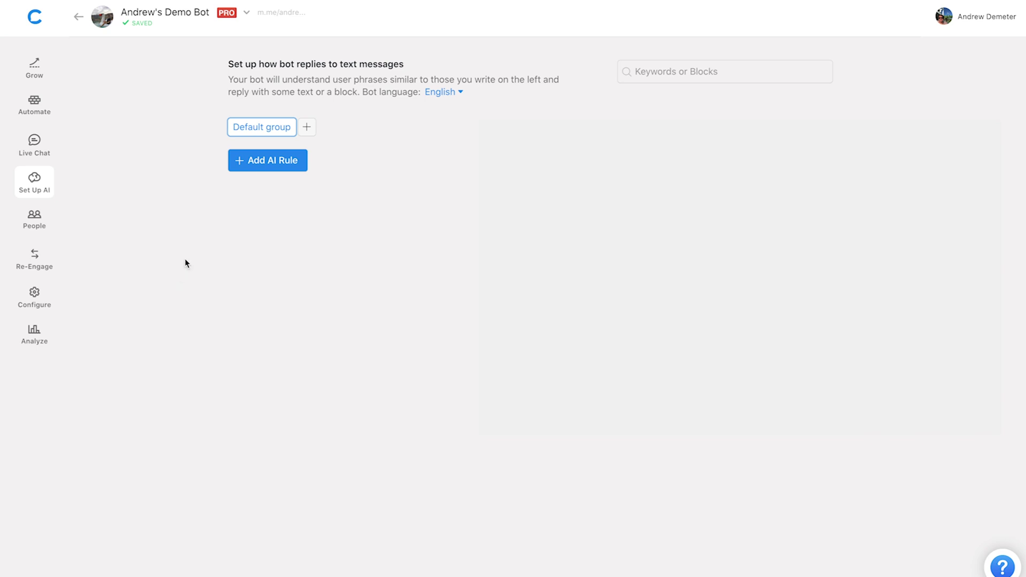
pyautogui.click(259, 168)
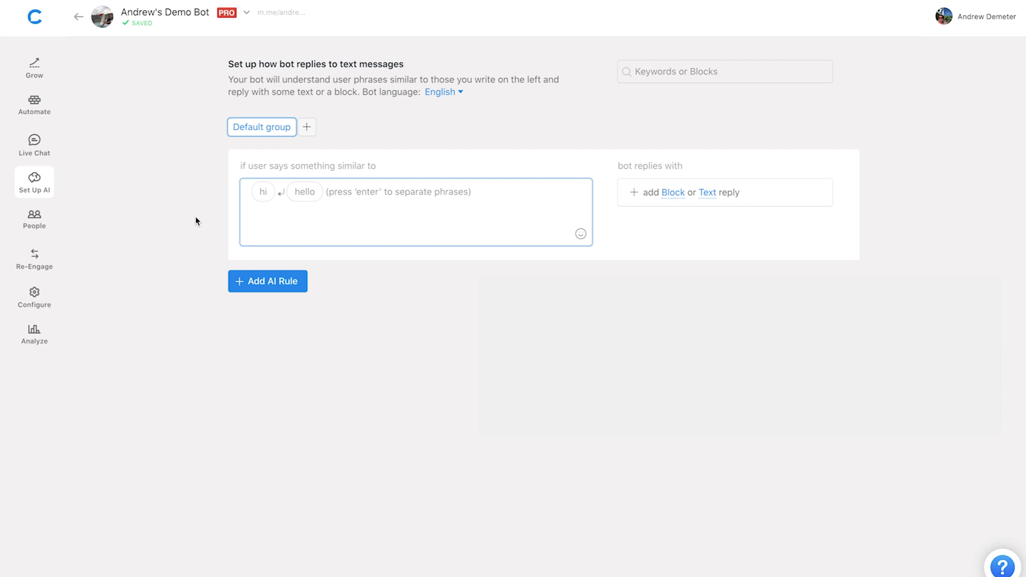
pyautogui.write('restart')
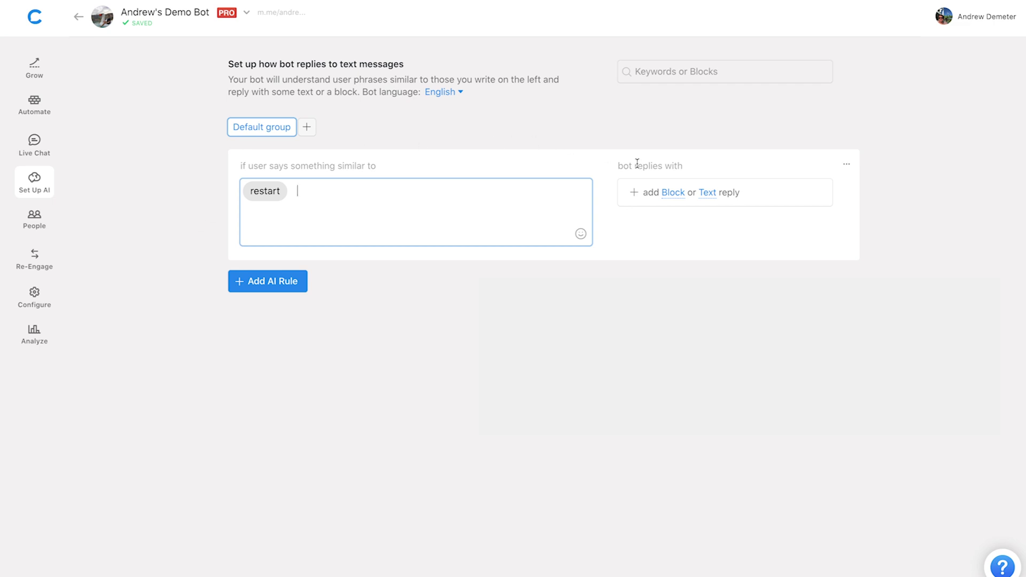
pyautogui.click(673, 194)
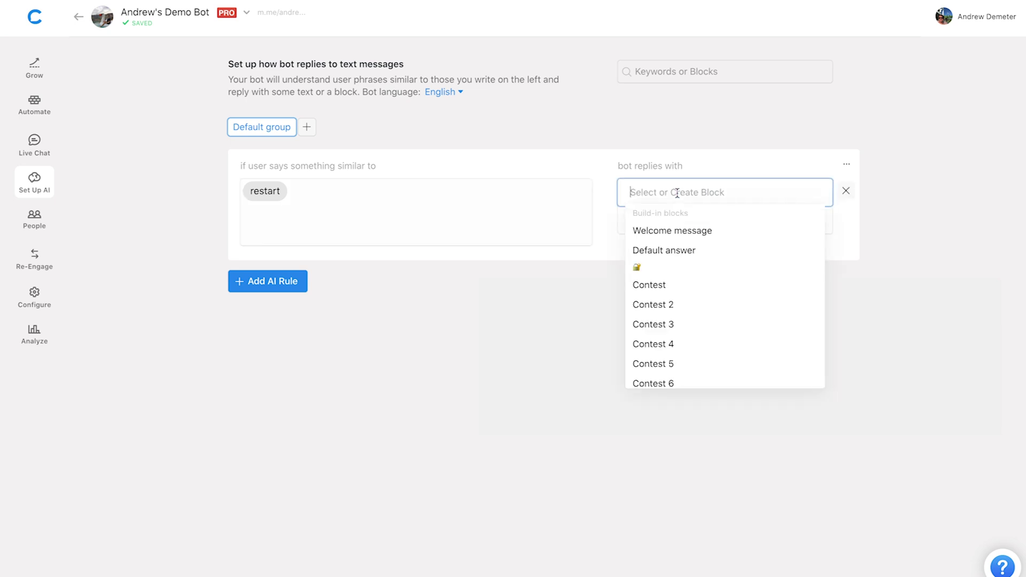
pyautogui.click(680, 231)
pyautogui.click(555, 304)
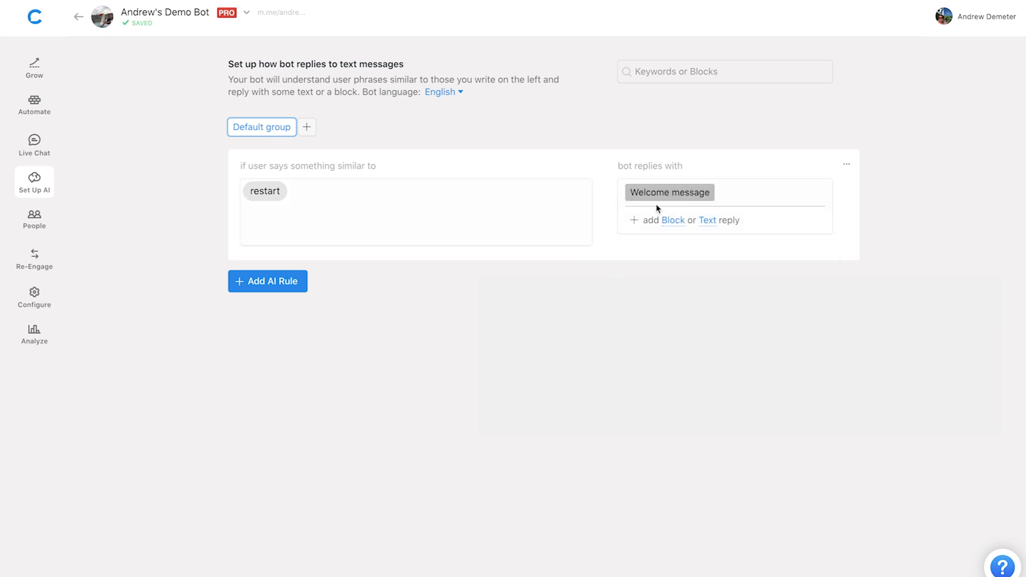
pyautogui.click(668, 193)
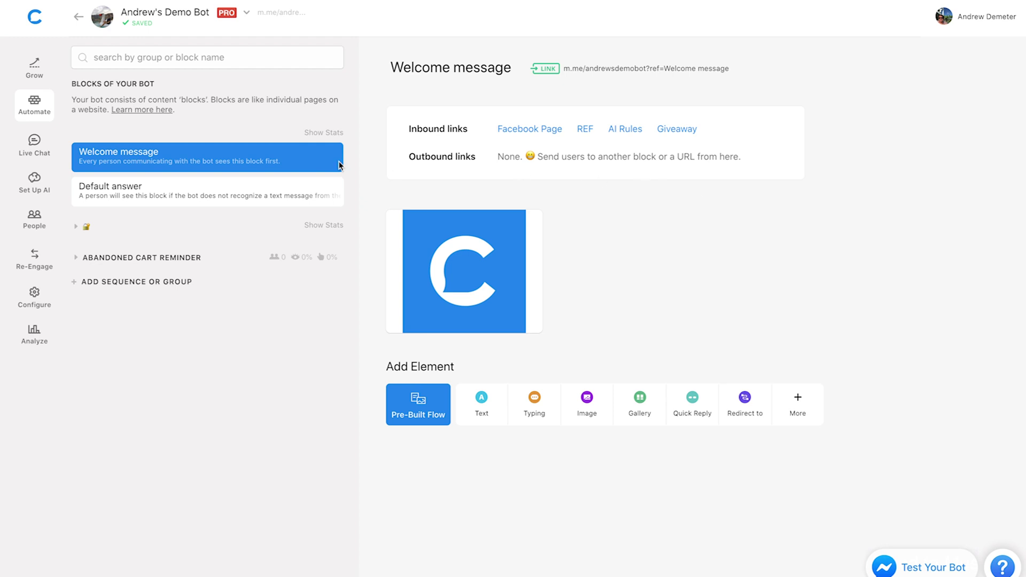
pyautogui.click(35, 268)
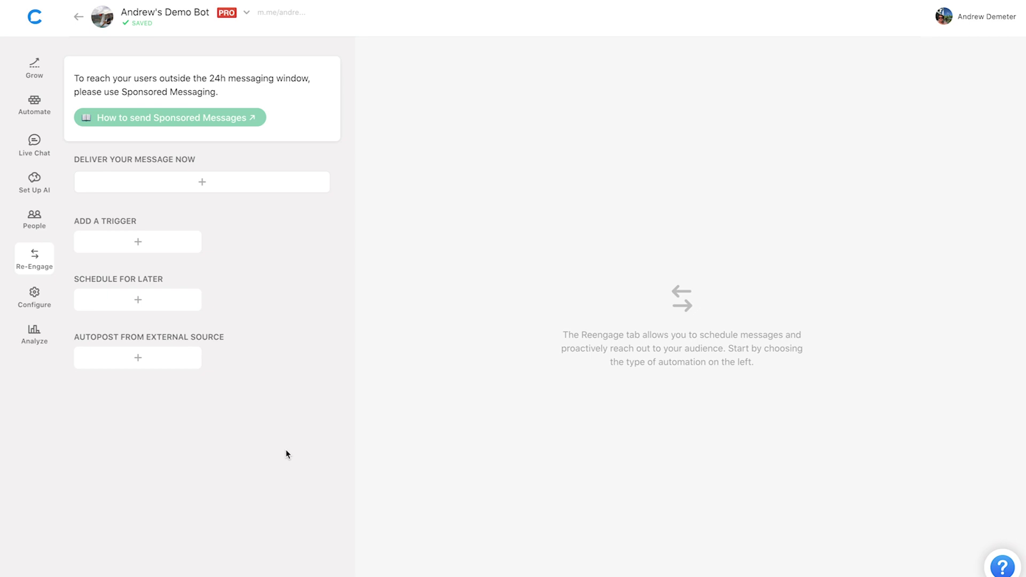
# - Create a scheduled-for-later broadcast with the text 'Check out our new products!'
pyautogui.click(155, 305)
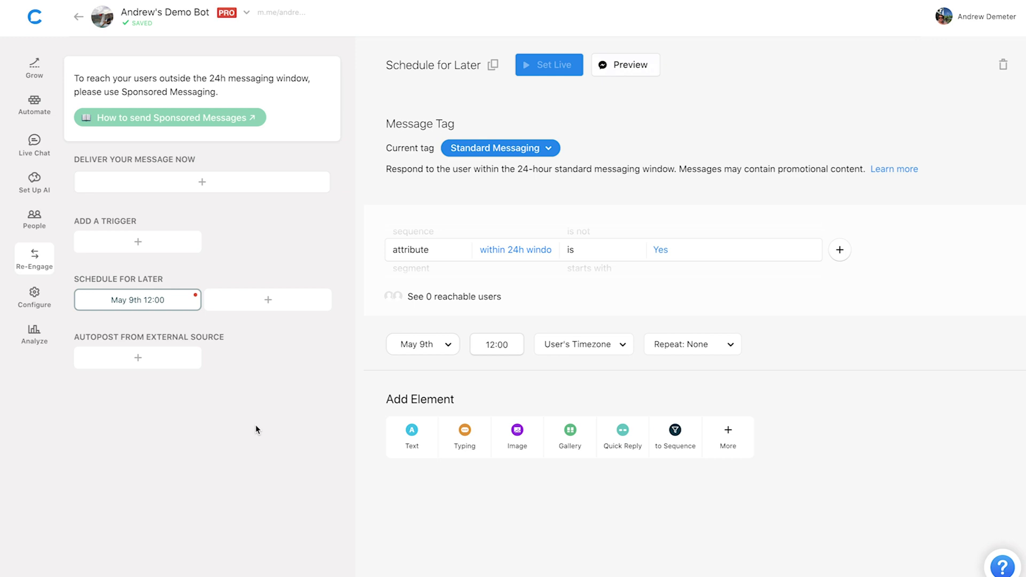
pyautogui.click(411, 434)
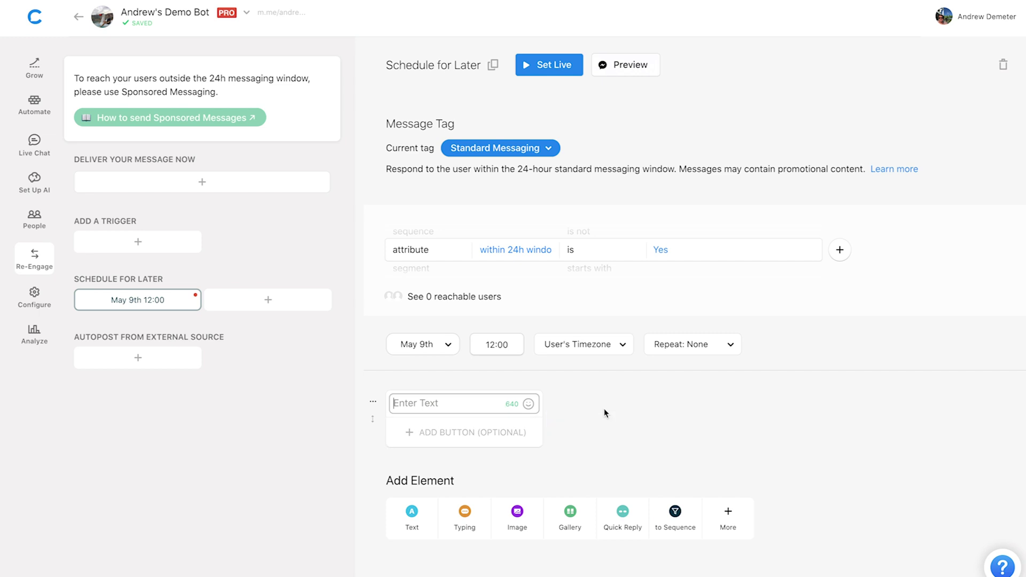
pyautogui.write('Check out our new products!')
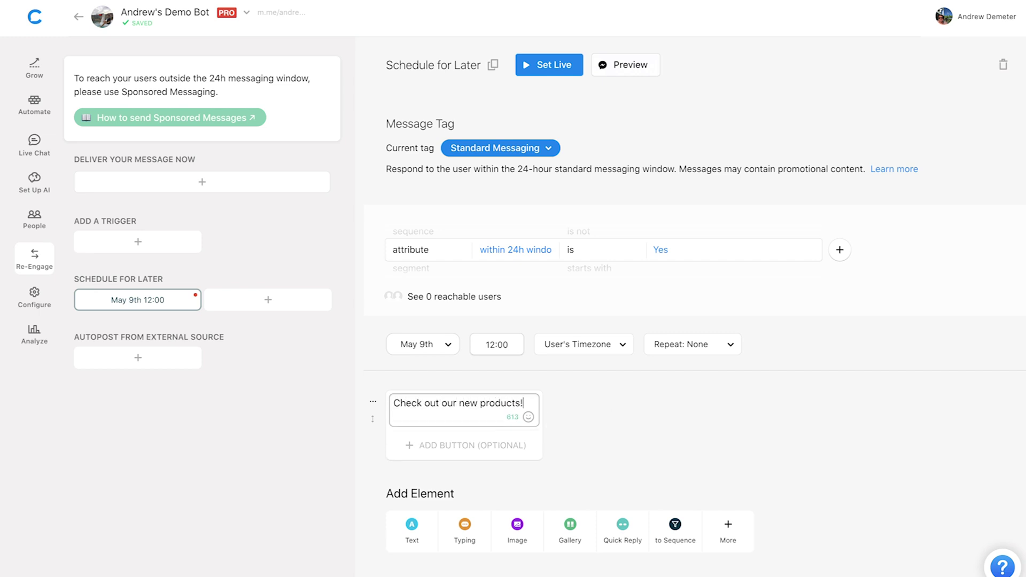
# - Add a 'Check ohem out' button that leads to the Welcome message block
pyautogui.click(508, 445)
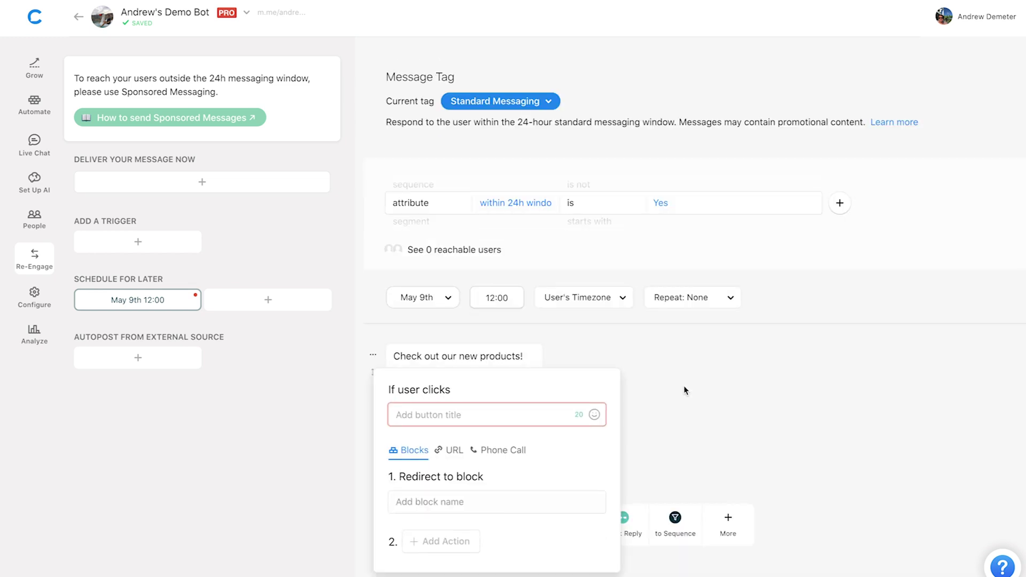
pyautogui.write('Check ohem out!')
pyautogui.click(422, 497)
pyautogui.write('welc')
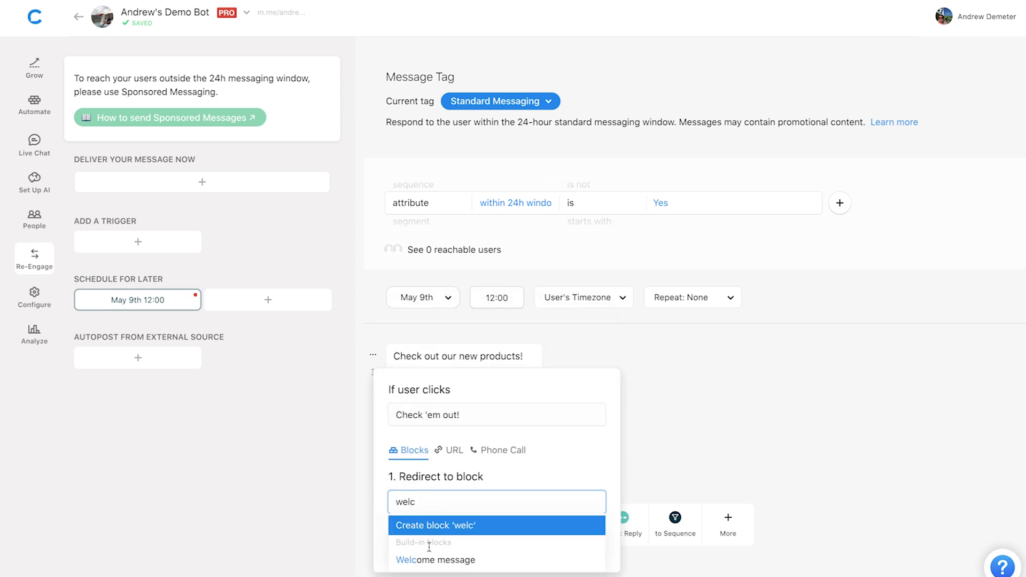
pyautogui.click(433, 557)
pyautogui.click(773, 355)
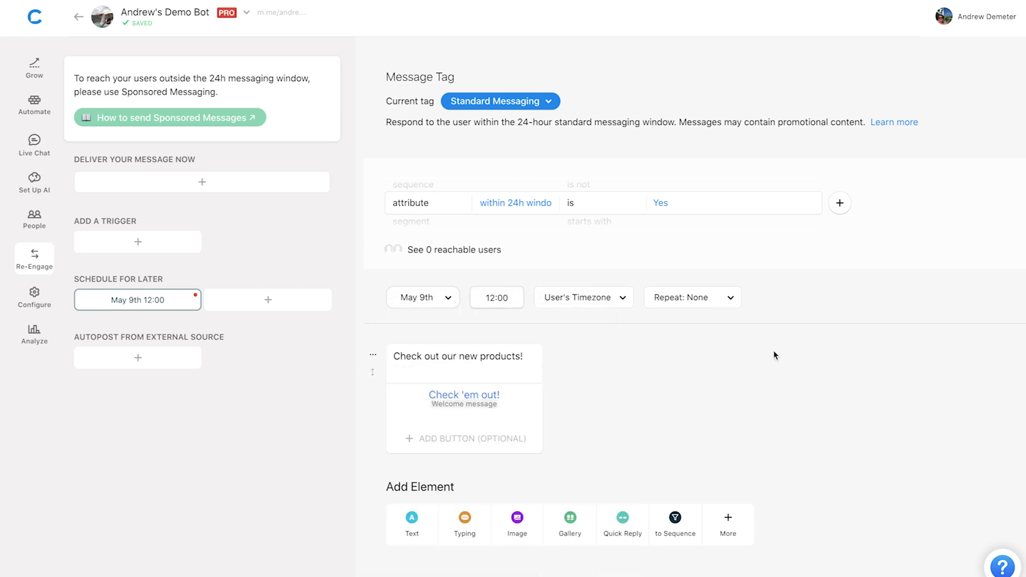
pyautogui.click(36, 107)
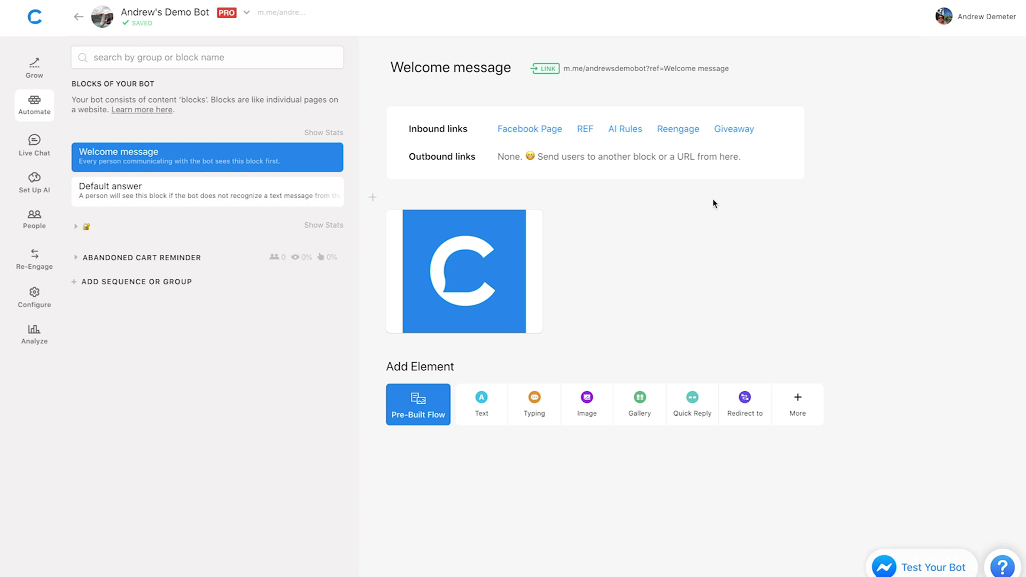
pyautogui.click(34, 296)
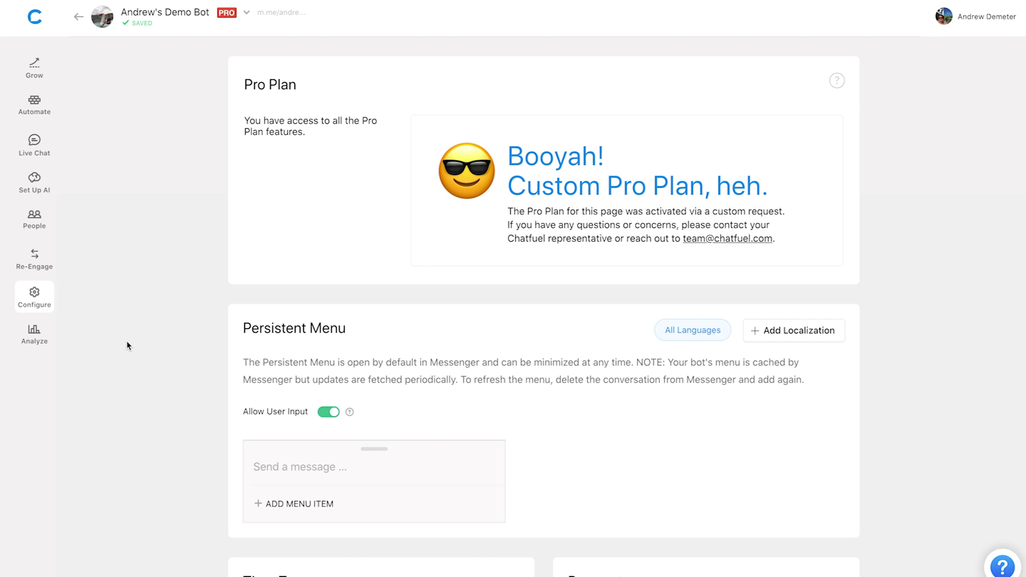
# - Add a persistent menu item titled Giveaway that opens the Welcome message block
pyautogui.scroll(-3, 127, 346)
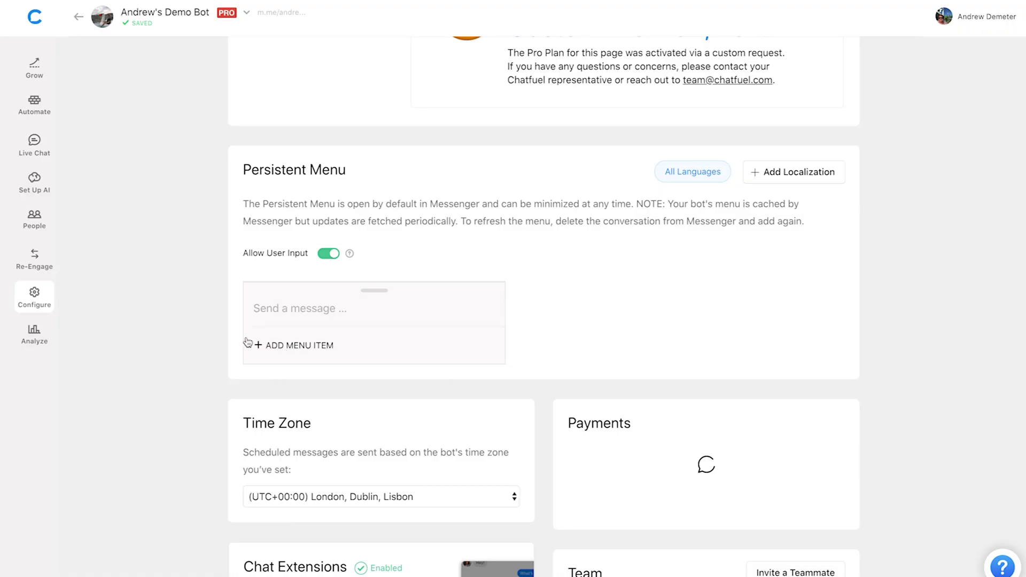
pyautogui.click(249, 344)
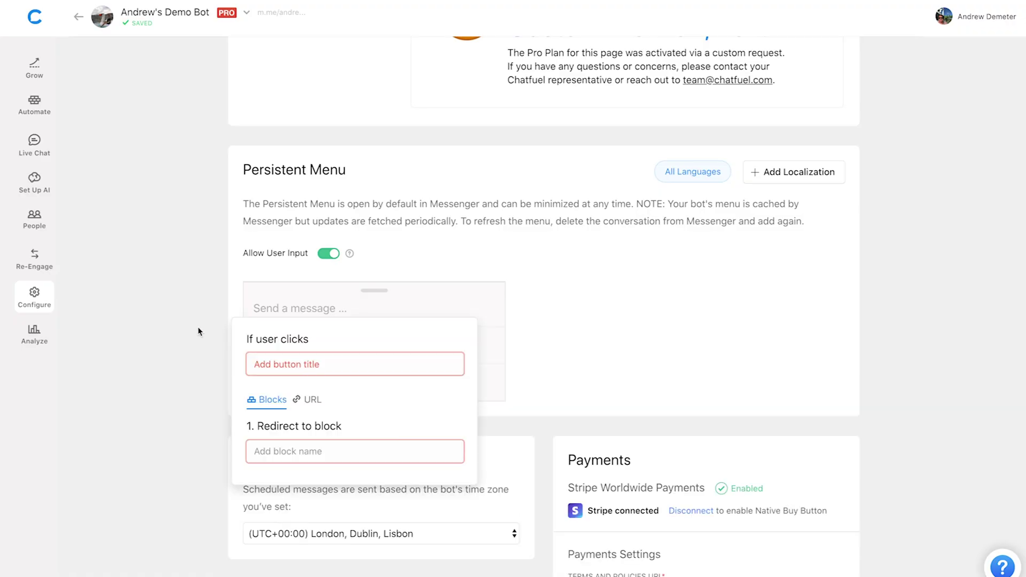
pyautogui.click(284, 367)
pyautogui.write('Giveaway')
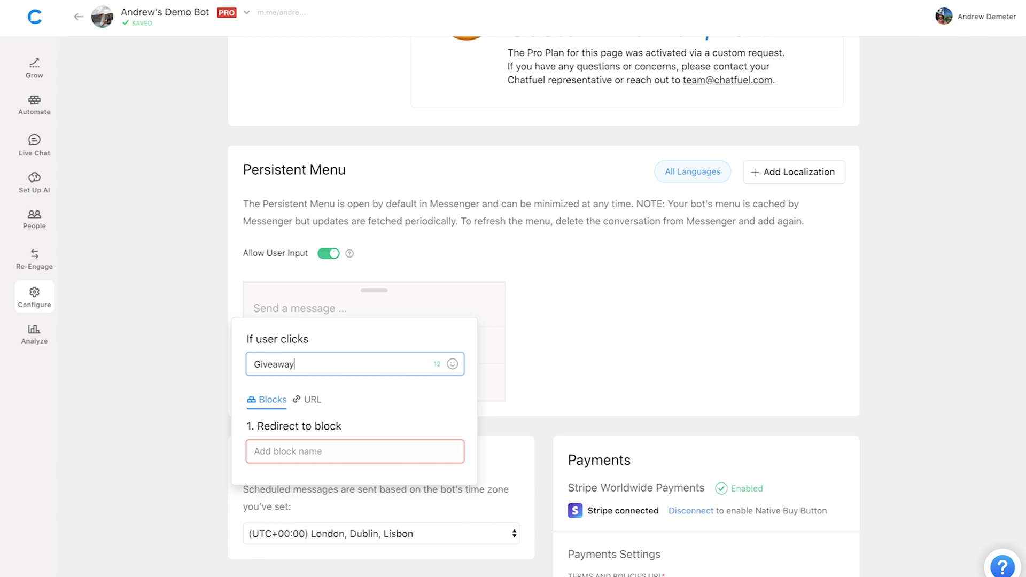
pyautogui.click(368, 451)
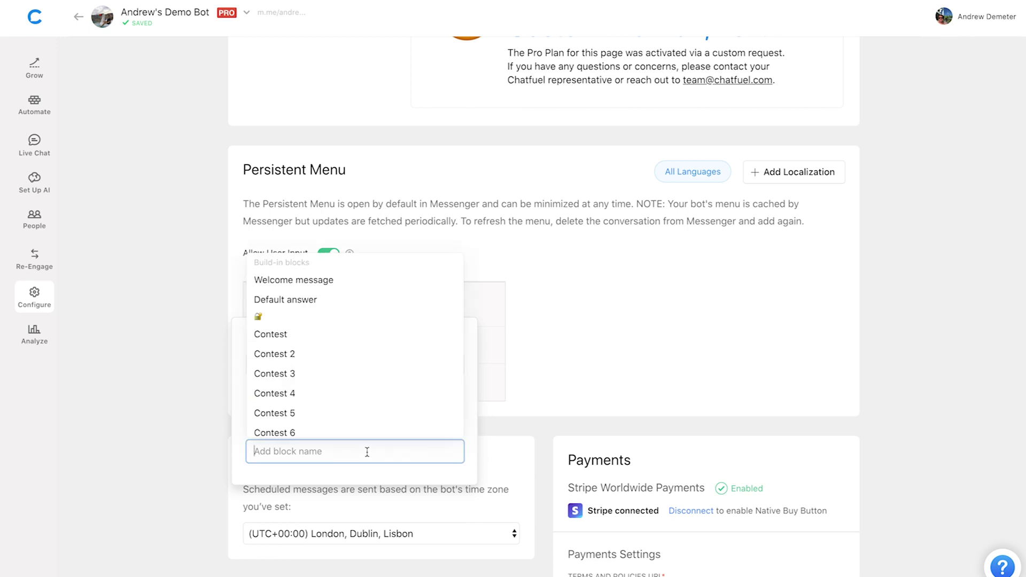
pyautogui.write('welc')
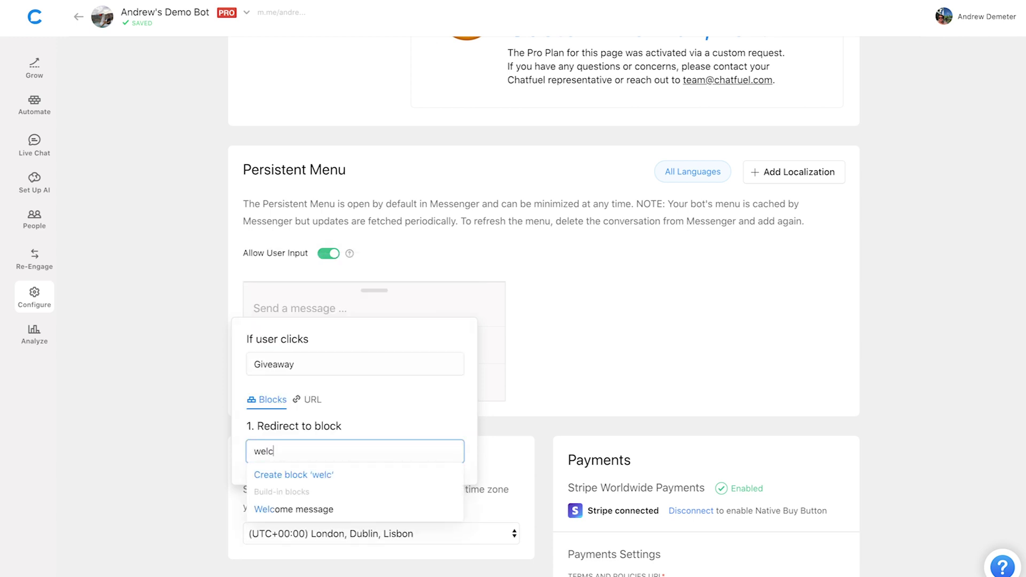
pyautogui.click(332, 508)
pyautogui.click(118, 402)
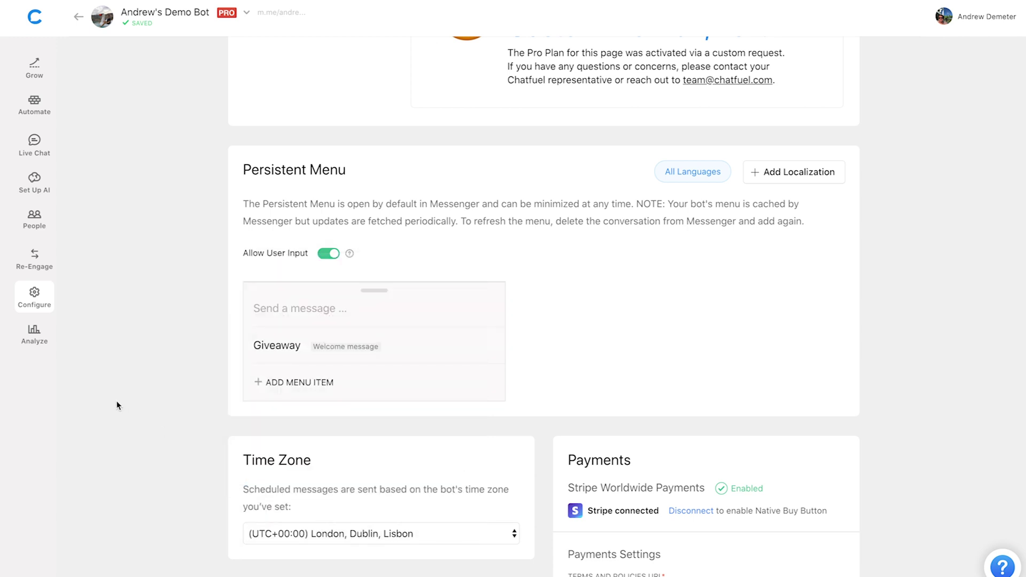
pyautogui.click(37, 113)
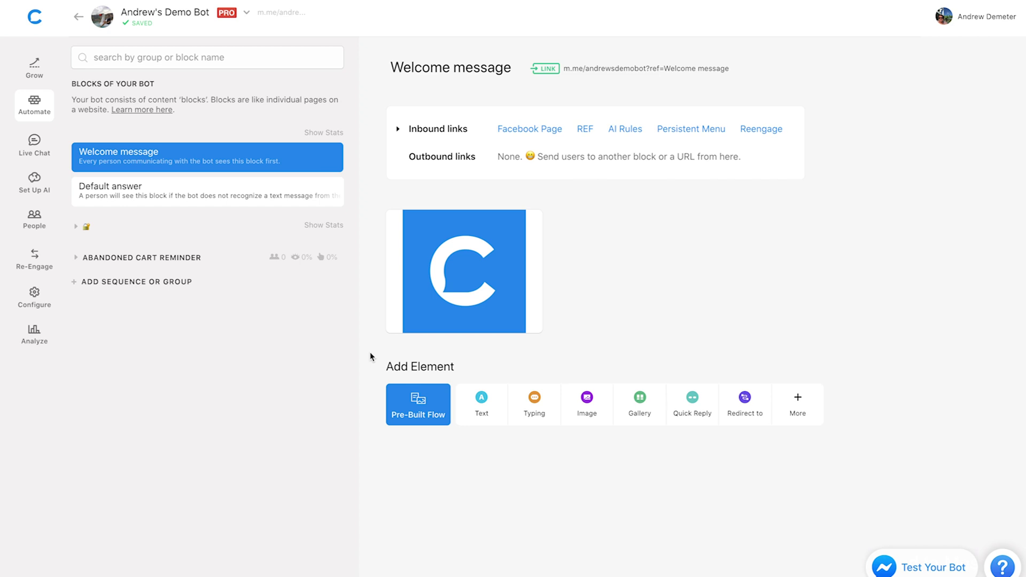
# - Add a new group and create an empty Untitled Block inside it
pyautogui.click(158, 282)
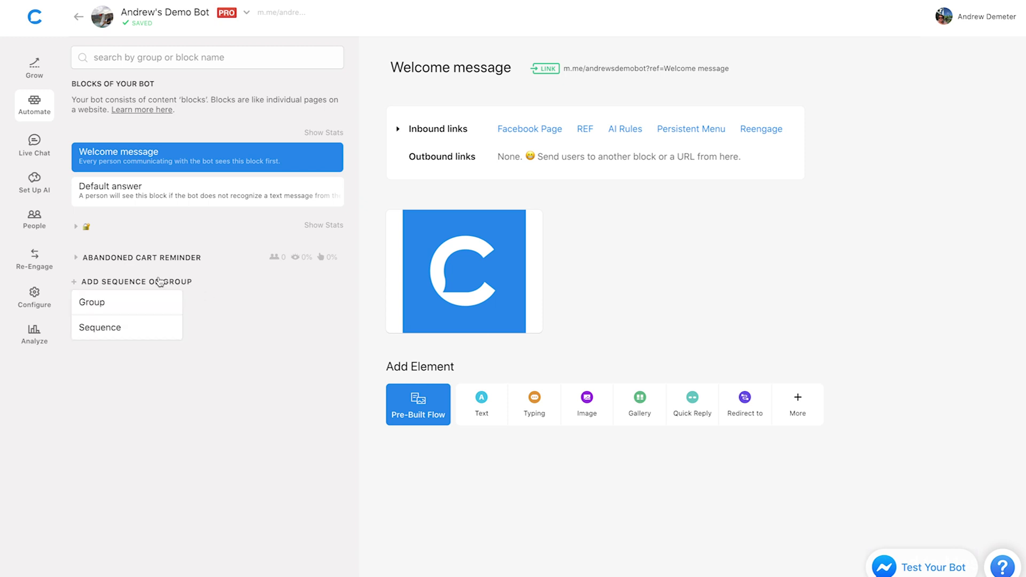
pyautogui.click(126, 305)
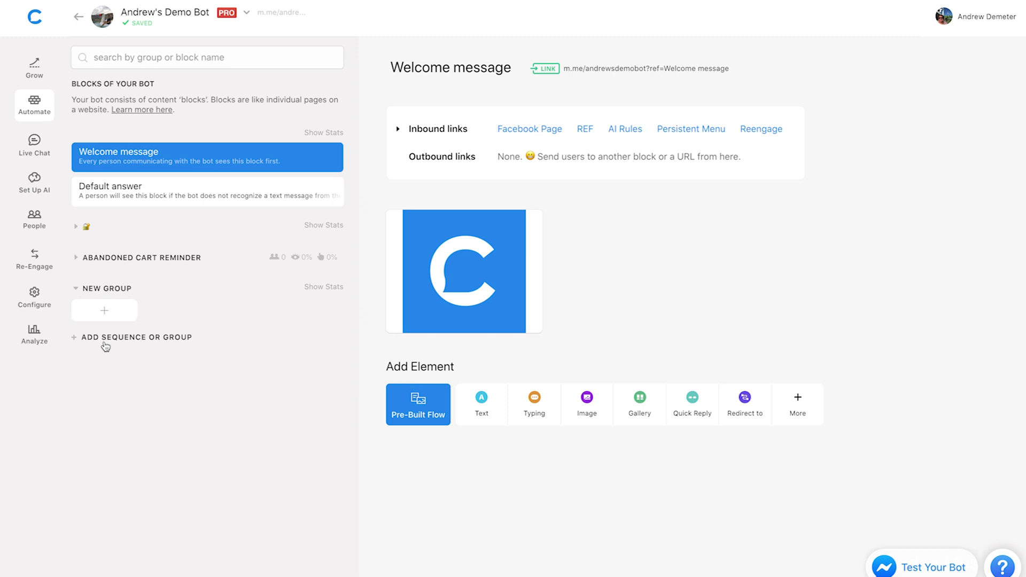
pyautogui.click(119, 312)
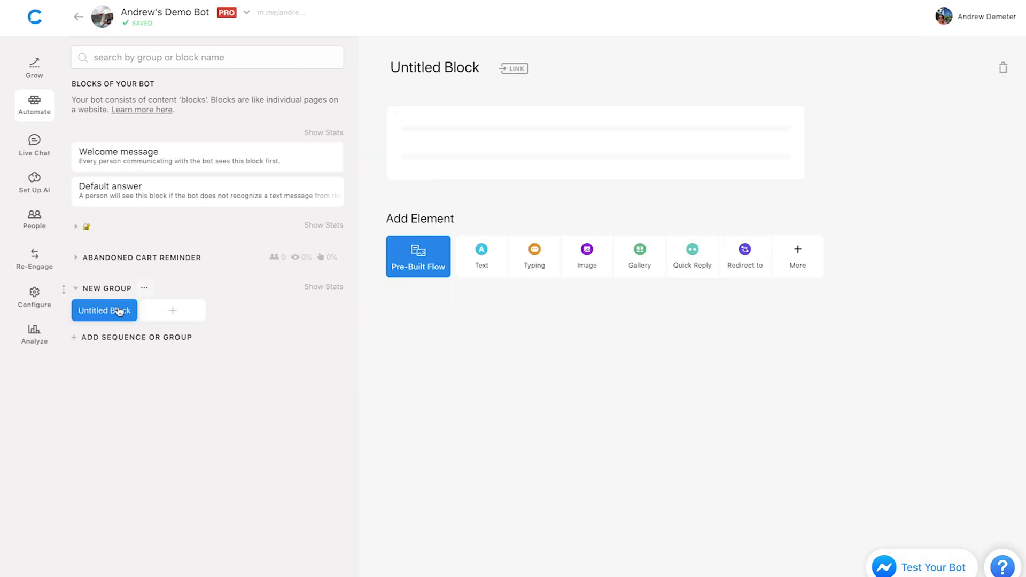
pyautogui.click(459, 342)
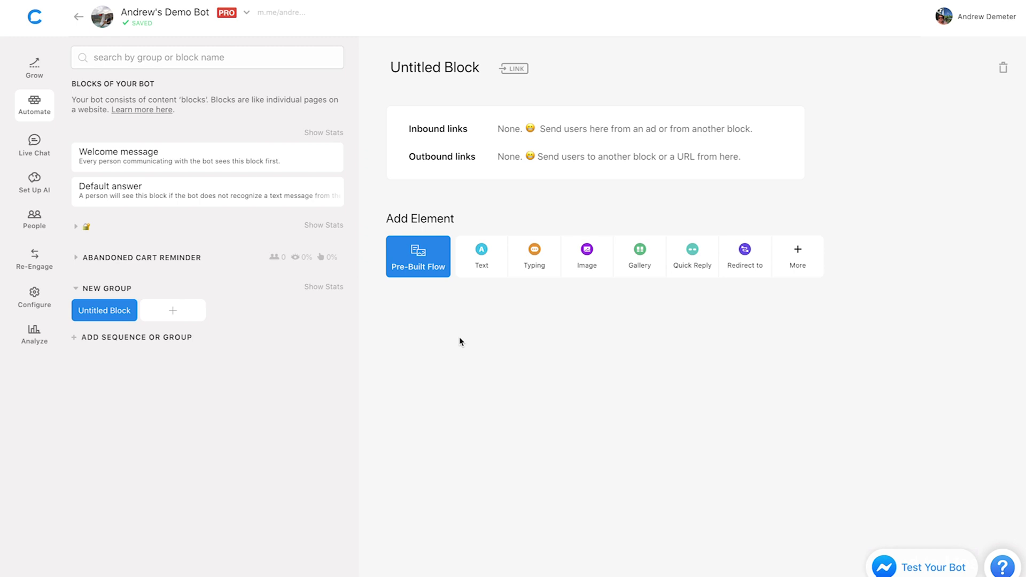
# - Add the text 'Restart the bot!' with a 'Restart!' button pointing to Welcome message
pyautogui.click(482, 263)
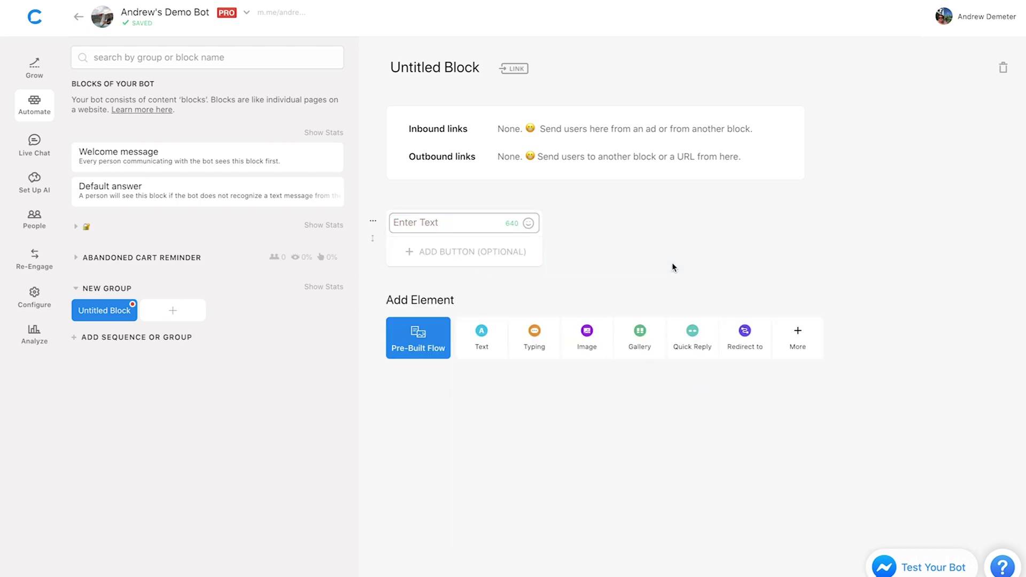
pyautogui.write('Restart the bot!')
pyautogui.click(470, 251)
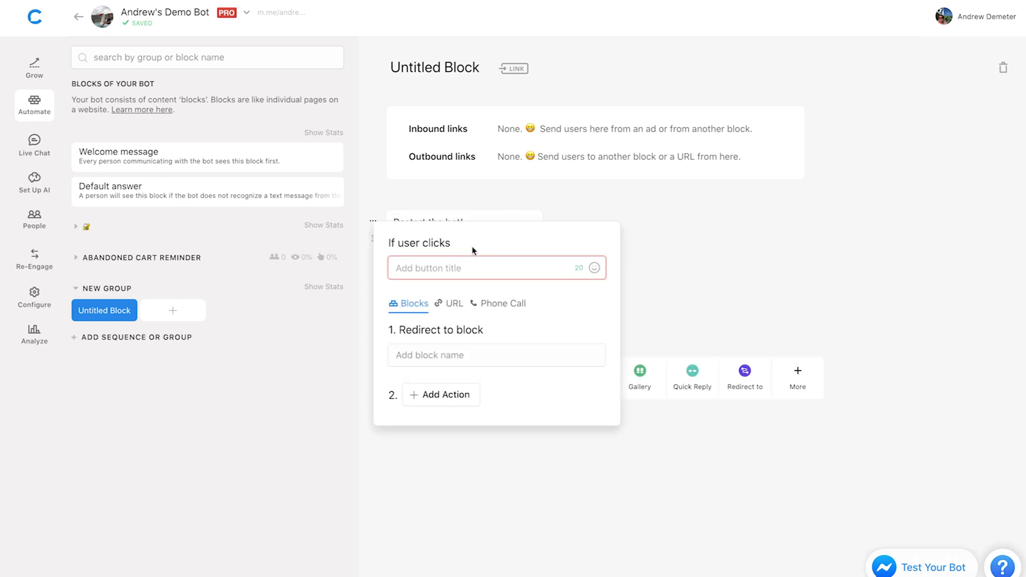
pyautogui.click(441, 352)
pyautogui.write('welcom')
pyautogui.click(441, 416)
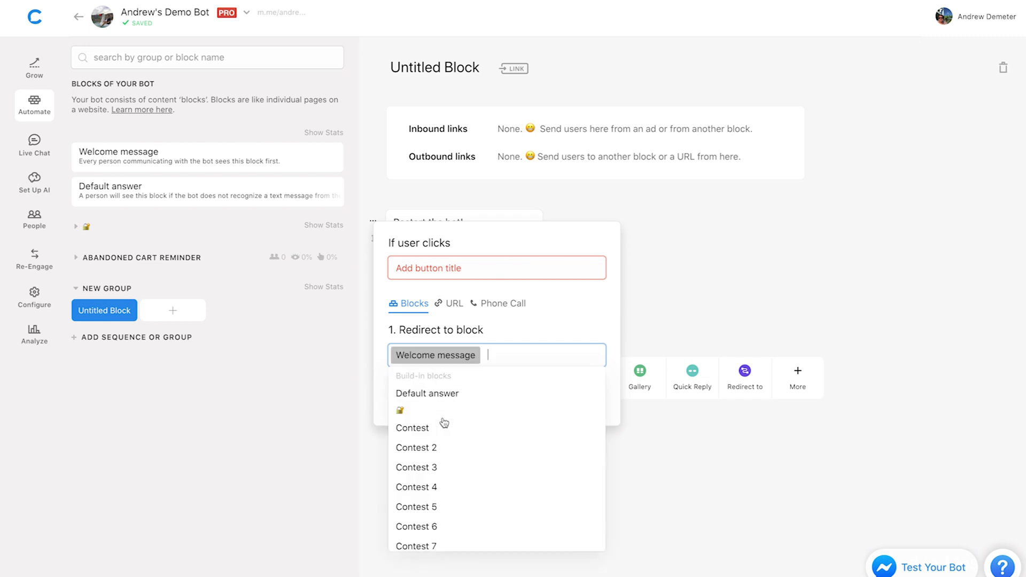
pyautogui.click(480, 262)
pyautogui.write('Restart!')
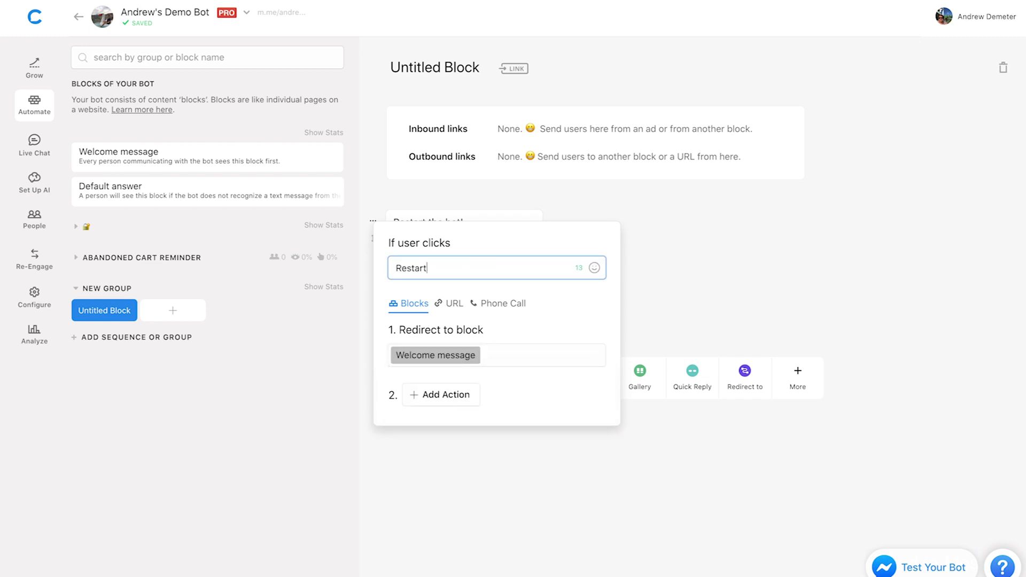
pyautogui.click(682, 255)
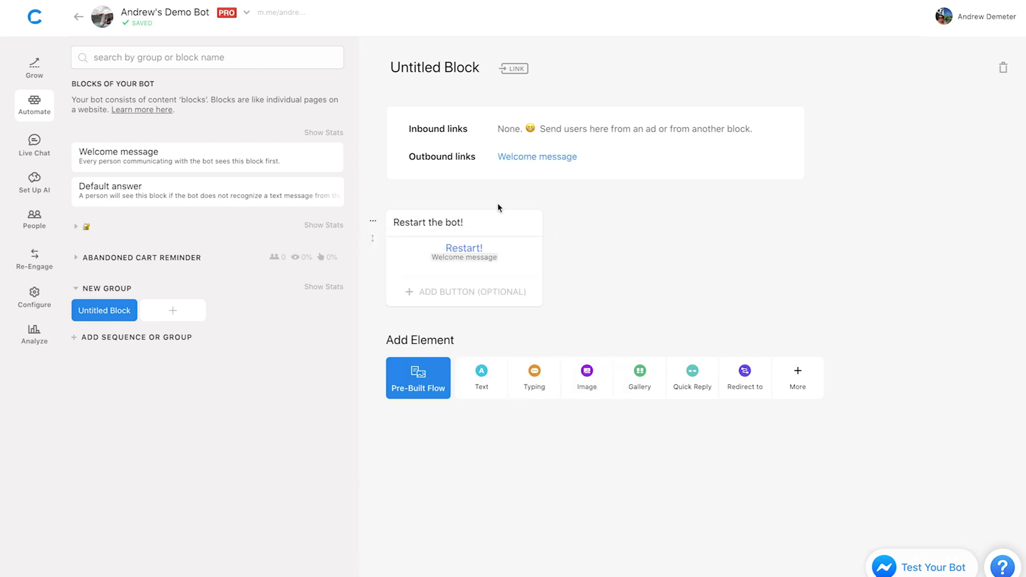
pyautogui.click(208, 152)
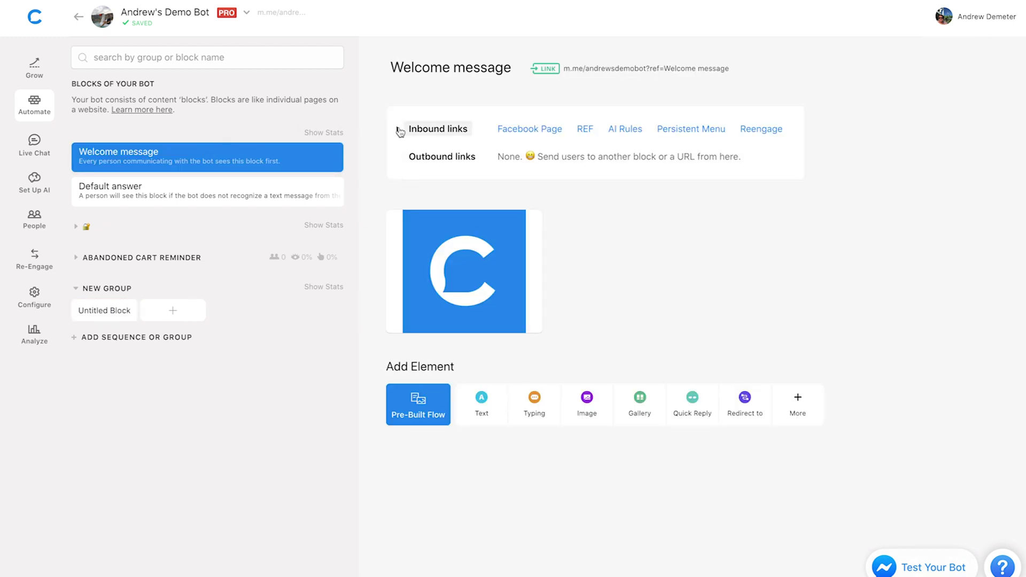
# - Check Welcome message's inbound links from Untitled Block and the AI rule, collapsing NEW GROUP
pyautogui.click(398, 130)
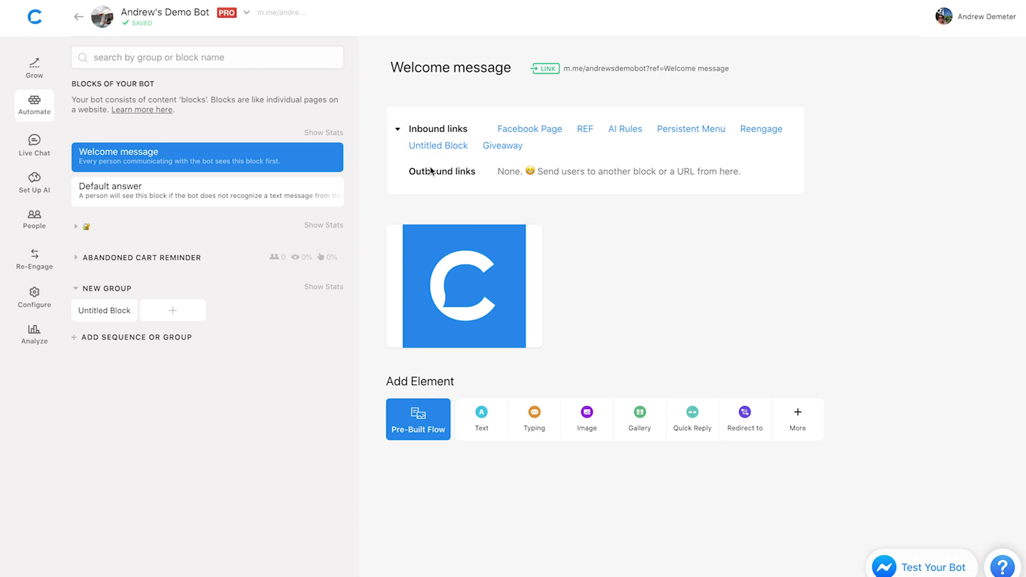
pyautogui.click(452, 147)
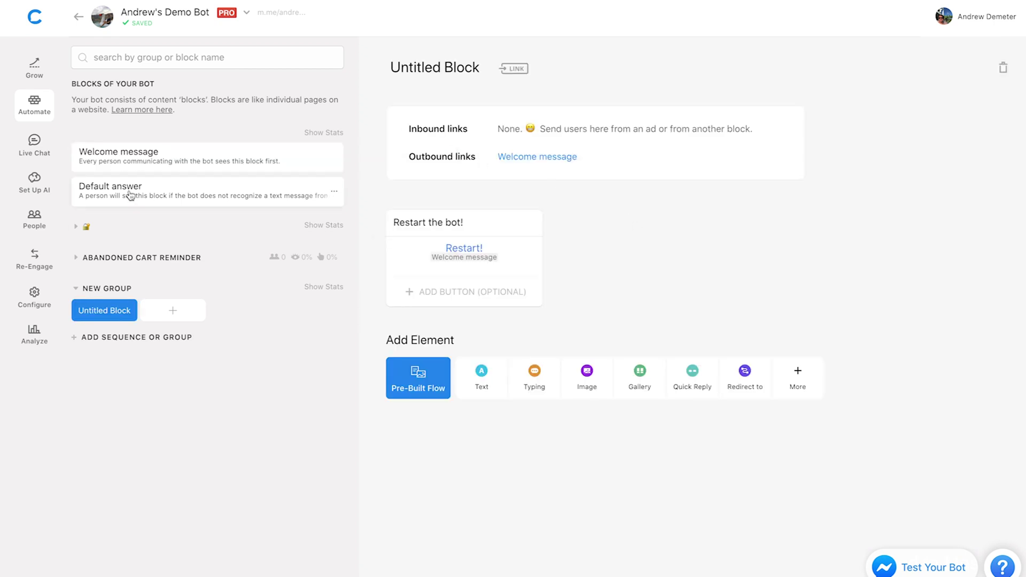
pyautogui.click(114, 169)
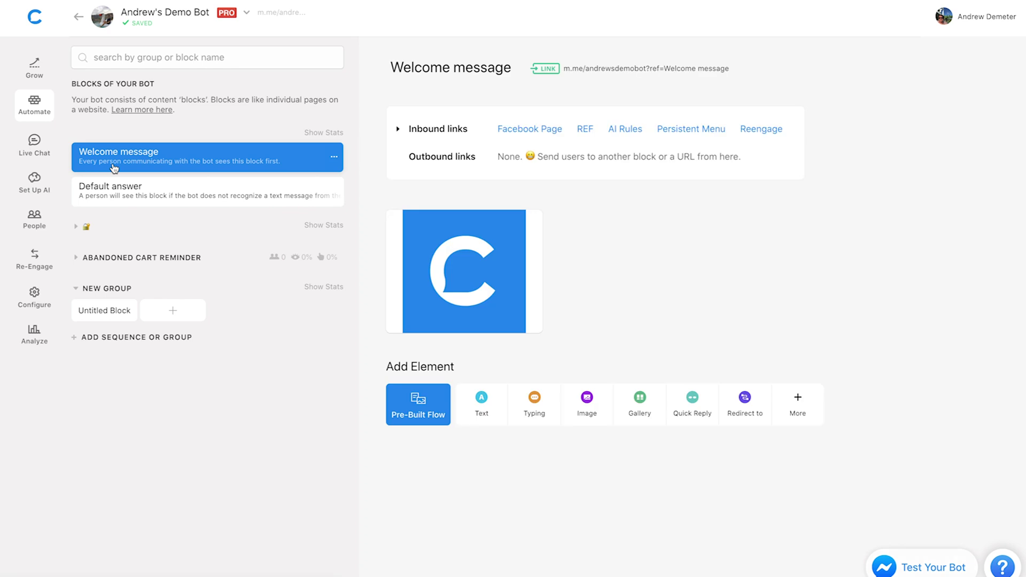
pyautogui.click(77, 289)
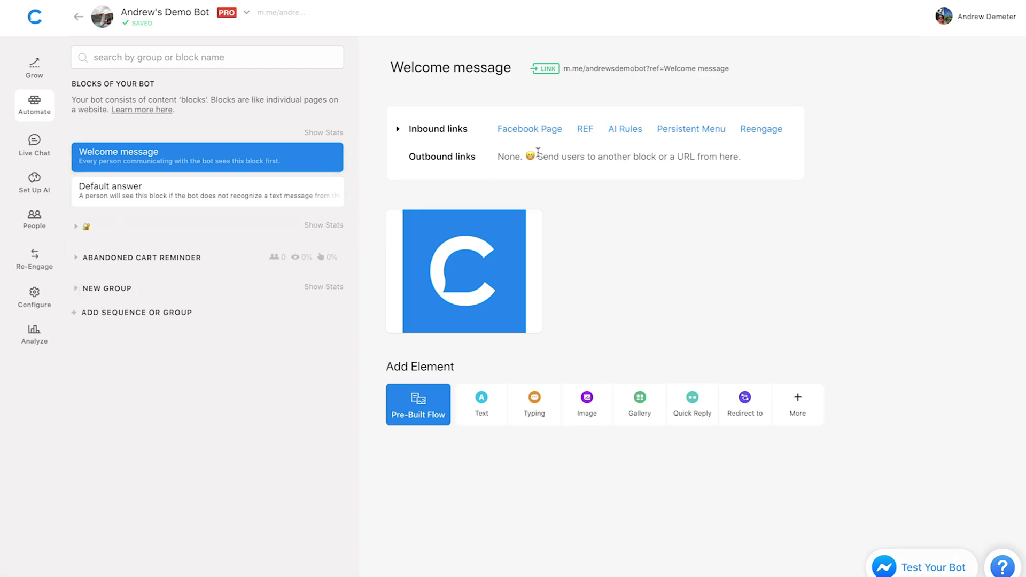
pyautogui.click(626, 130)
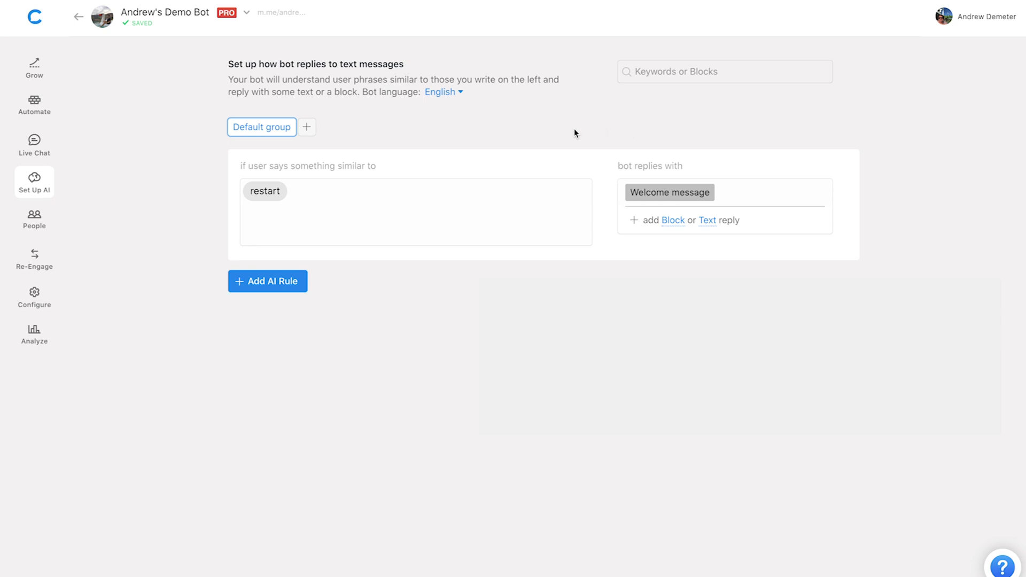
pyautogui.click(32, 118)
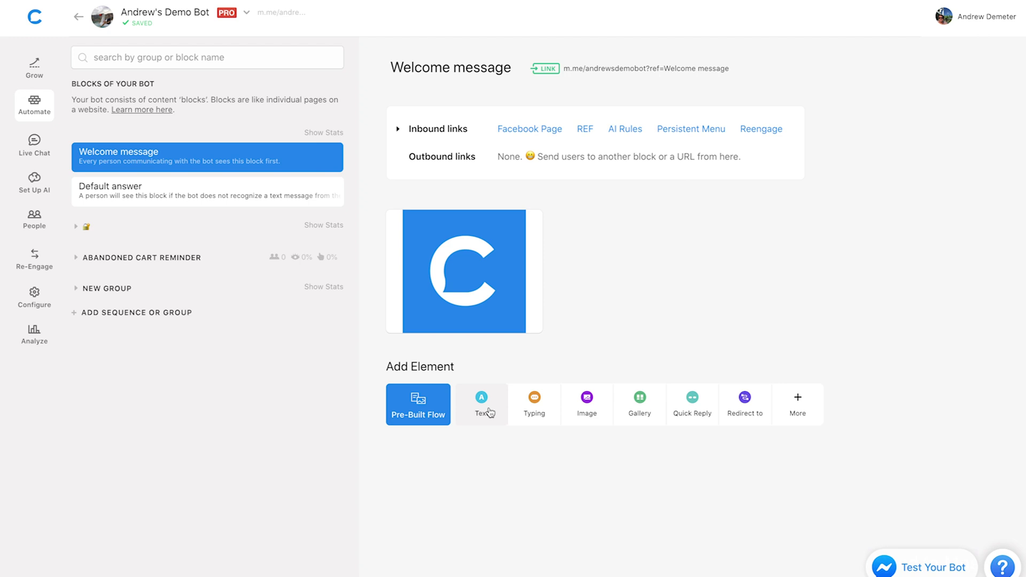
# - Add a 'Visit our site!' text card with a Shop Now button opening the URL chatfuel.com
pyautogui.click(486, 409)
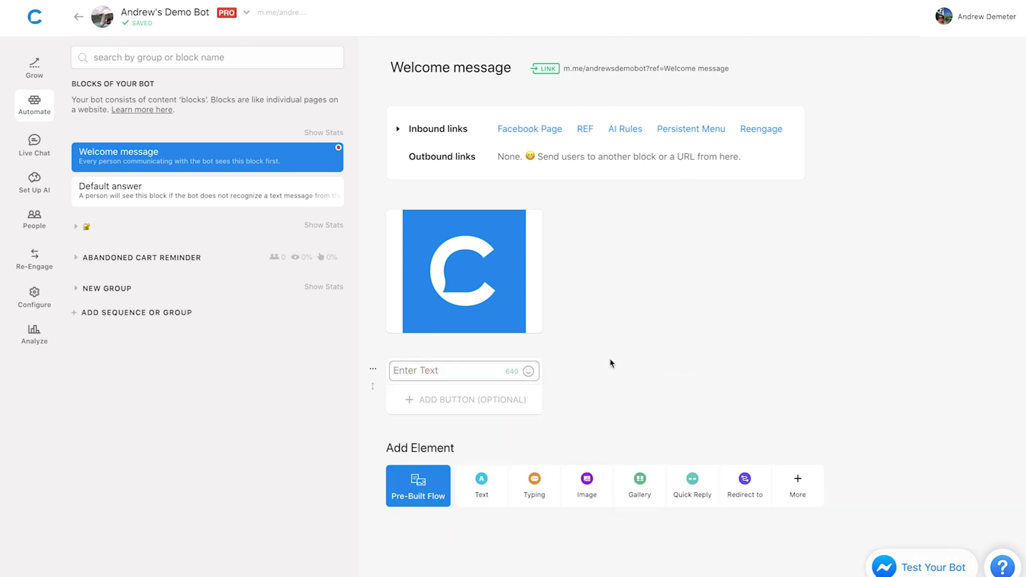
pyautogui.write('Visit our site!')
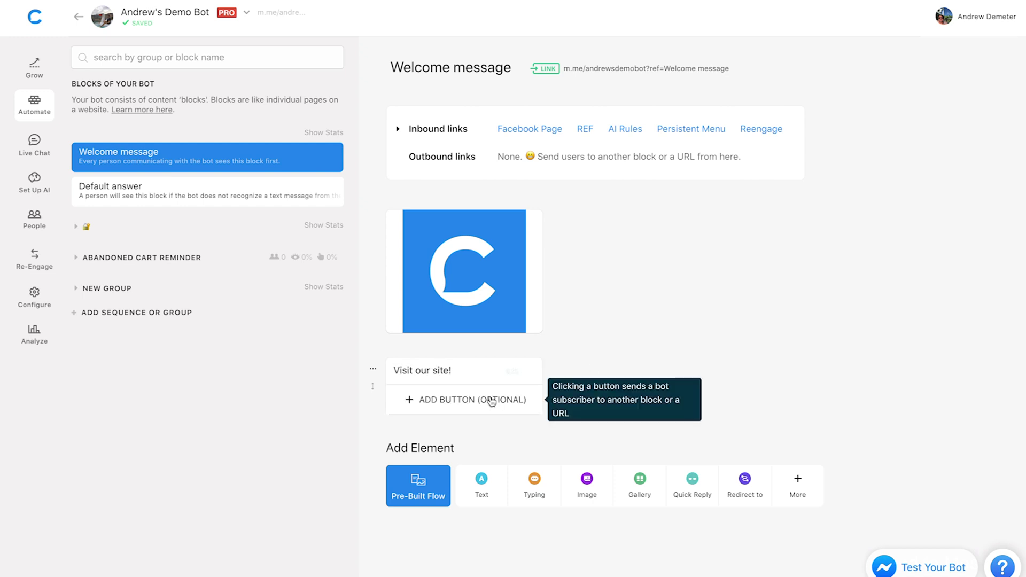
pyautogui.click(489, 401)
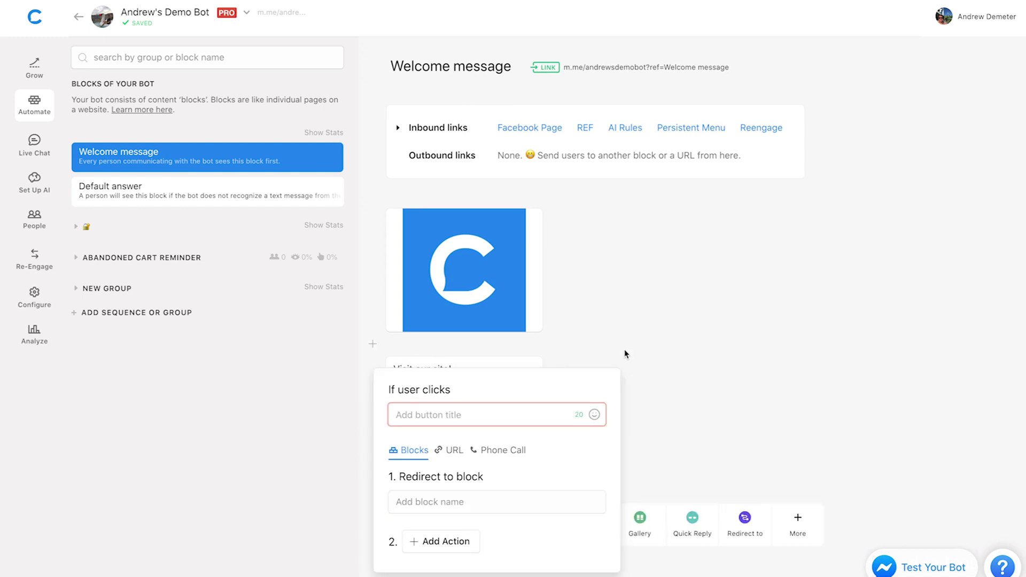
pyautogui.write('Shop Now')
pyautogui.click(444, 450)
pyautogui.click(447, 499)
pyautogui.write('chatfuel.com')
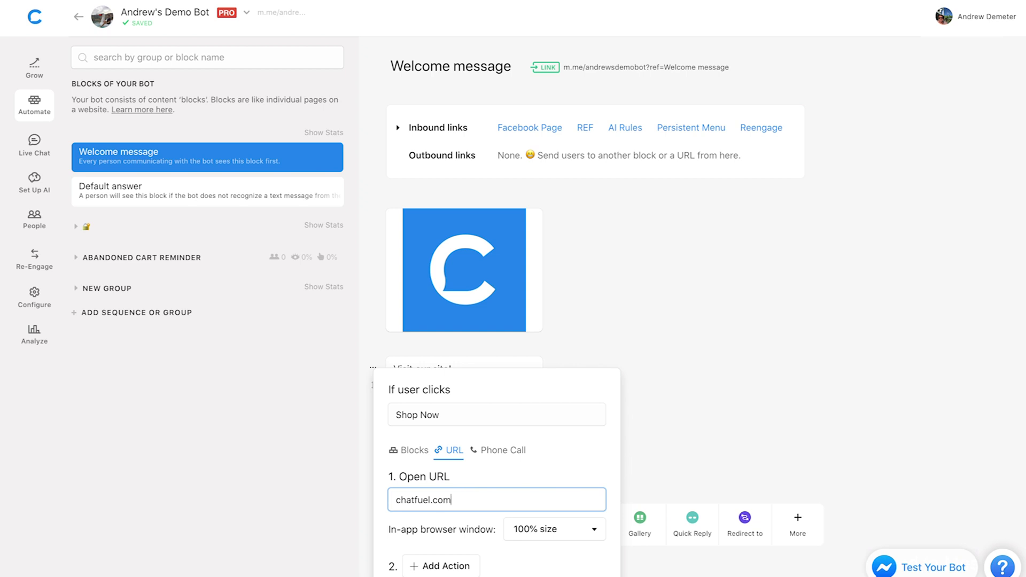
pyautogui.click(675, 424)
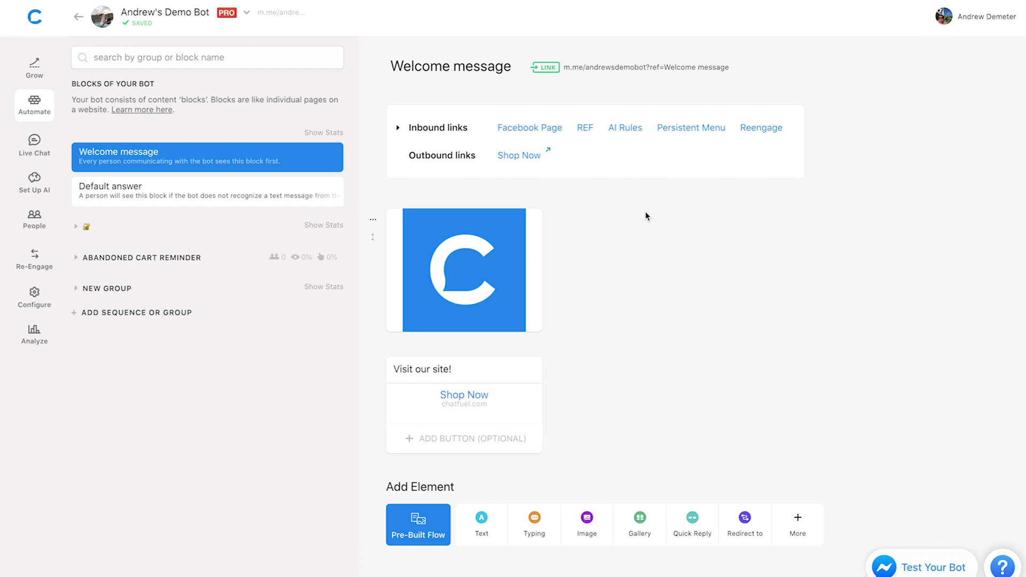
# - Add a new sequence and rename it NURTURE
pyautogui.click(147, 314)
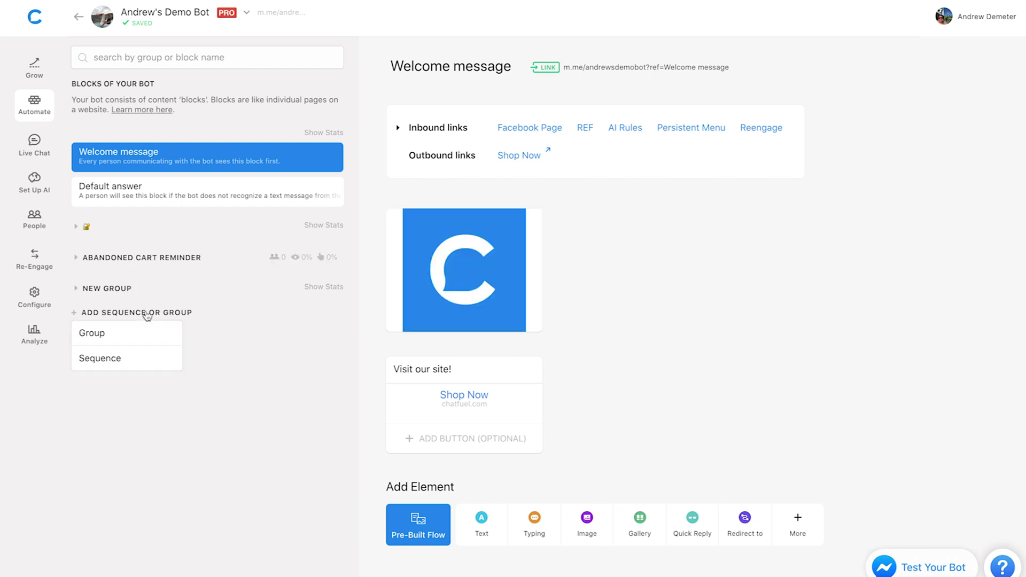
pyautogui.click(101, 356)
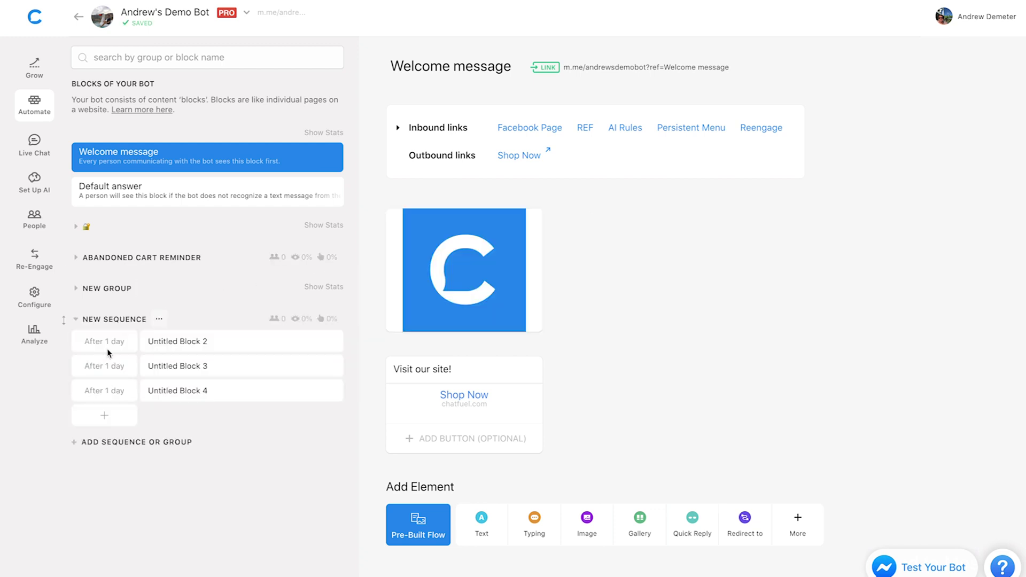
pyautogui.click(129, 319)
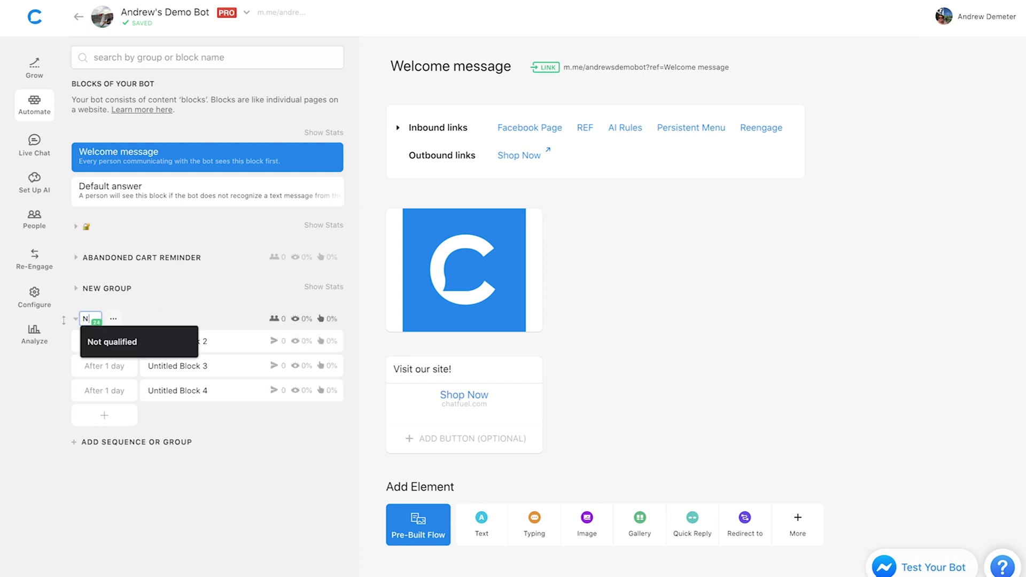
pyautogui.write('NURTURE')
pyautogui.press('Return')
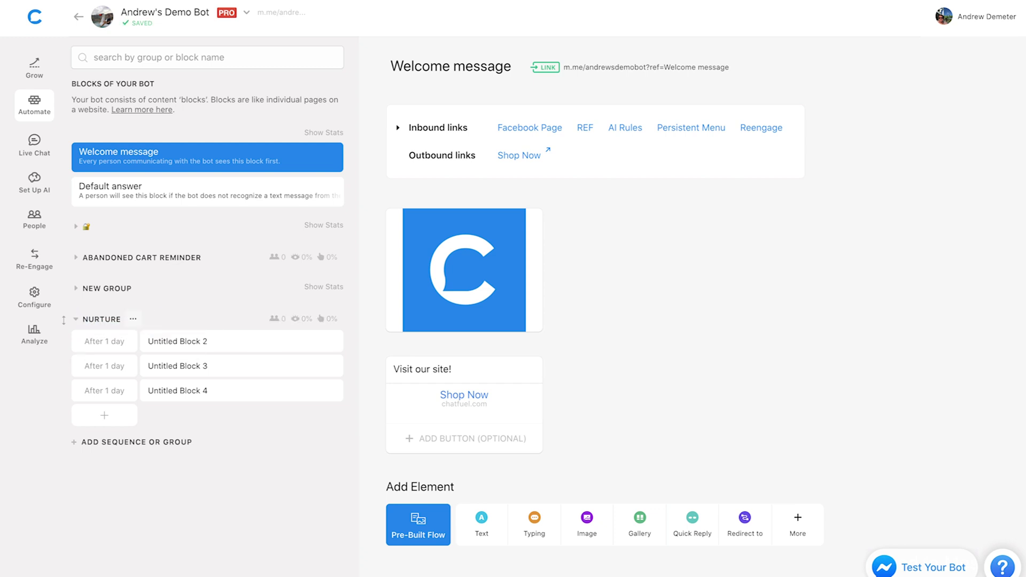
# - Add a Subscribe to Sequence element to Welcome message that subscribes users to NURTURE
pyautogui.scroll(-3, 723, 348)
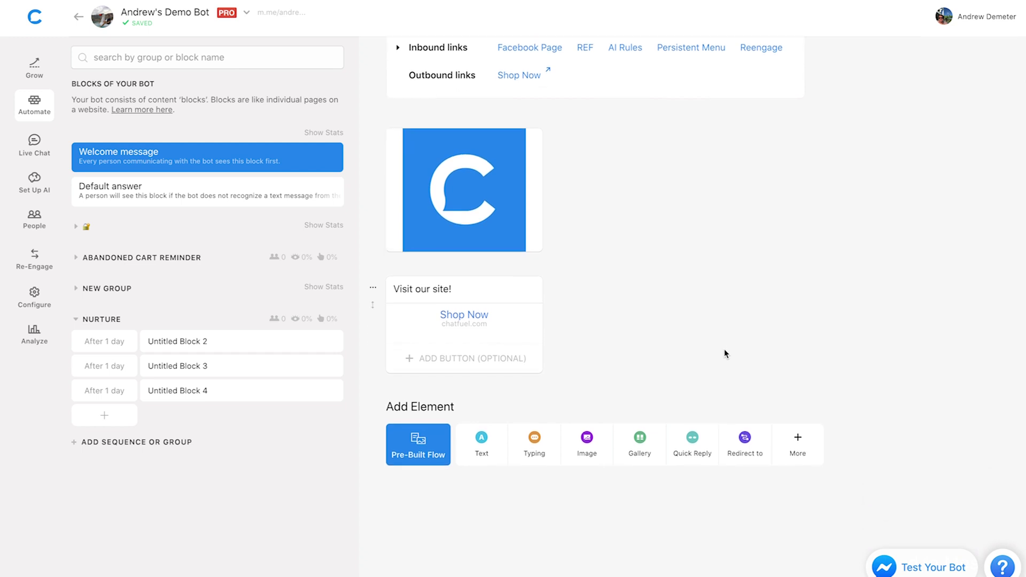
pyautogui.click(798, 438)
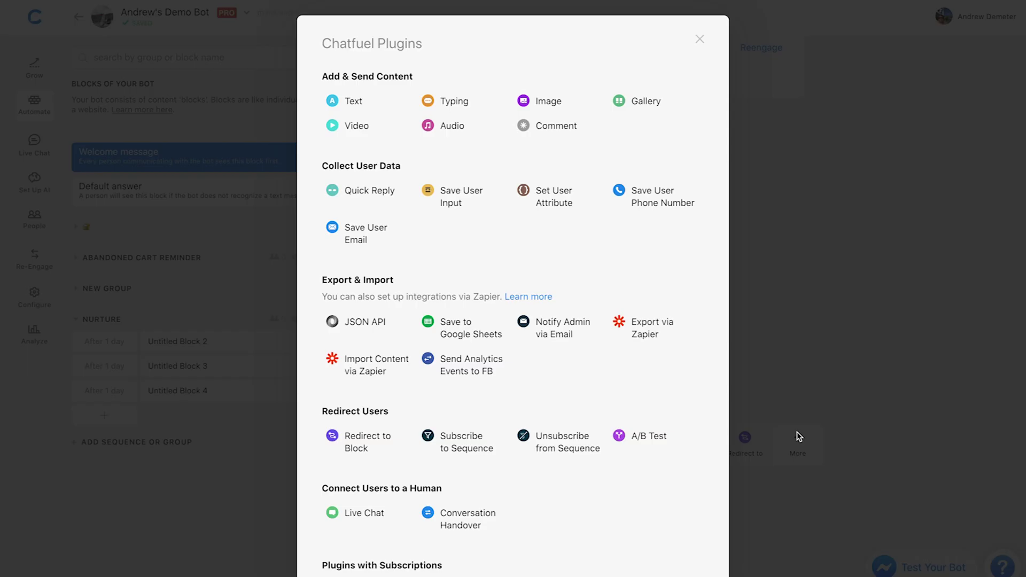
pyautogui.click(477, 443)
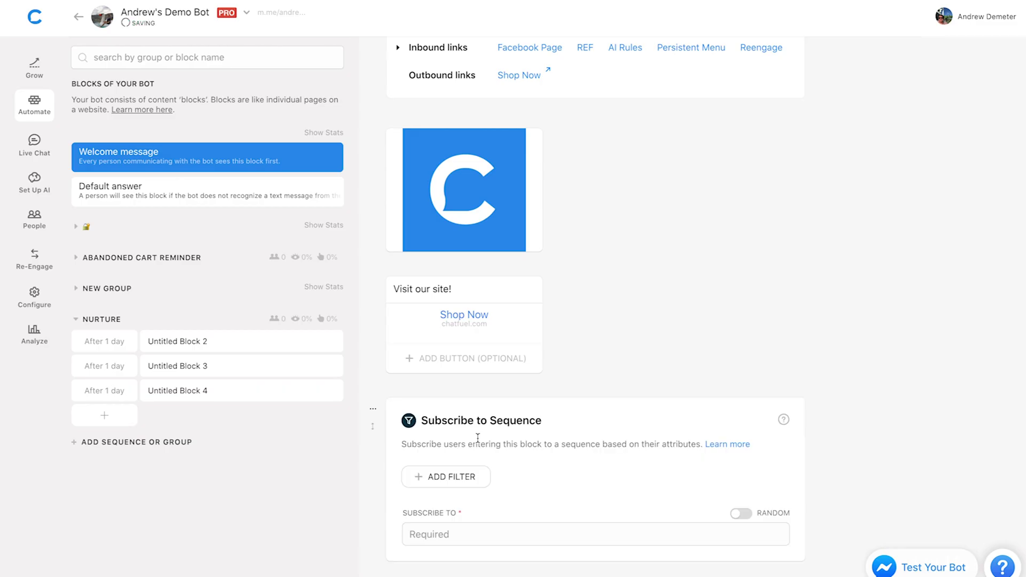
pyautogui.scroll(-3, 650, 373)
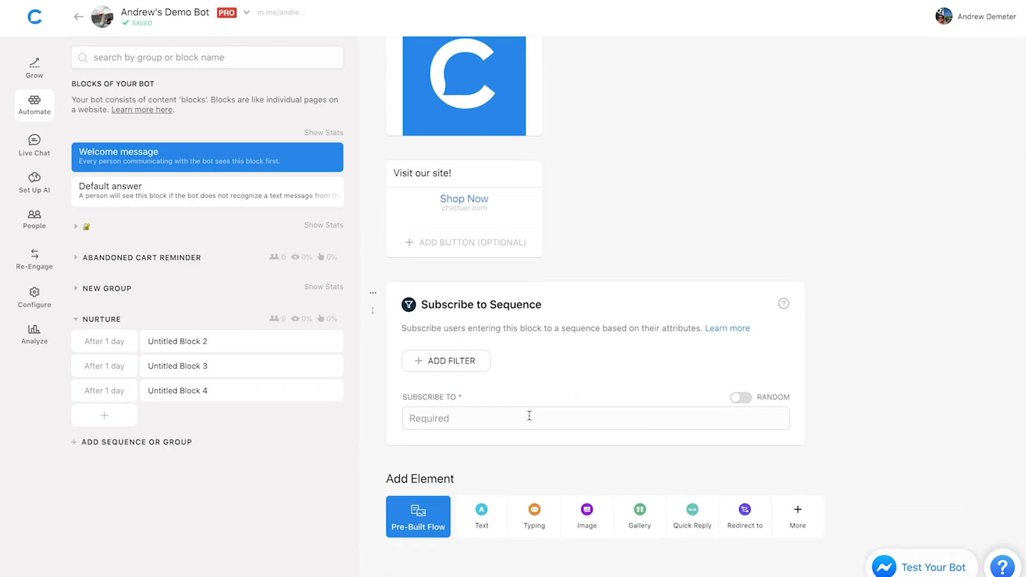
pyautogui.click(529, 416)
pyautogui.click(476, 465)
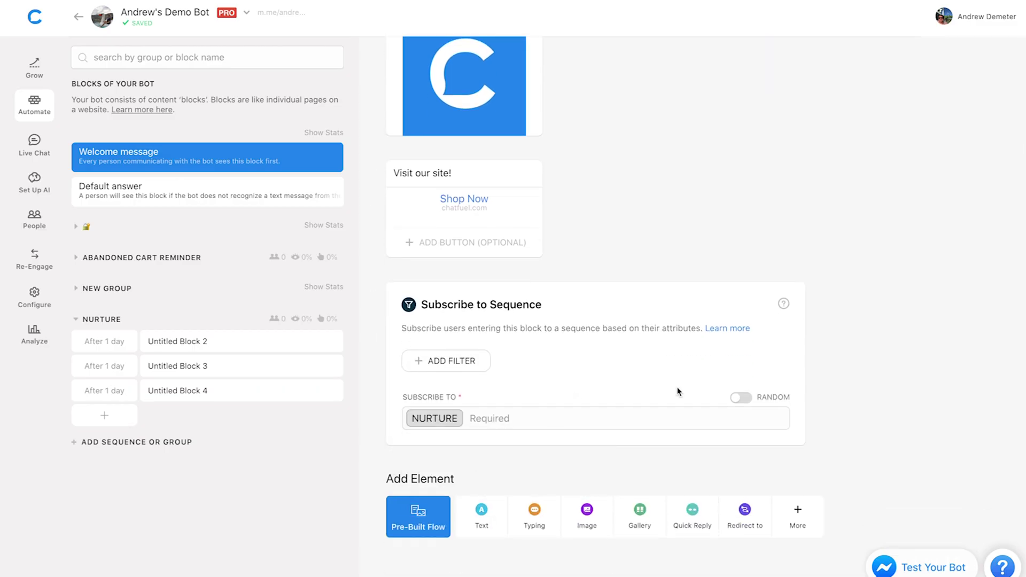
pyautogui.scroll(3, 858, 360)
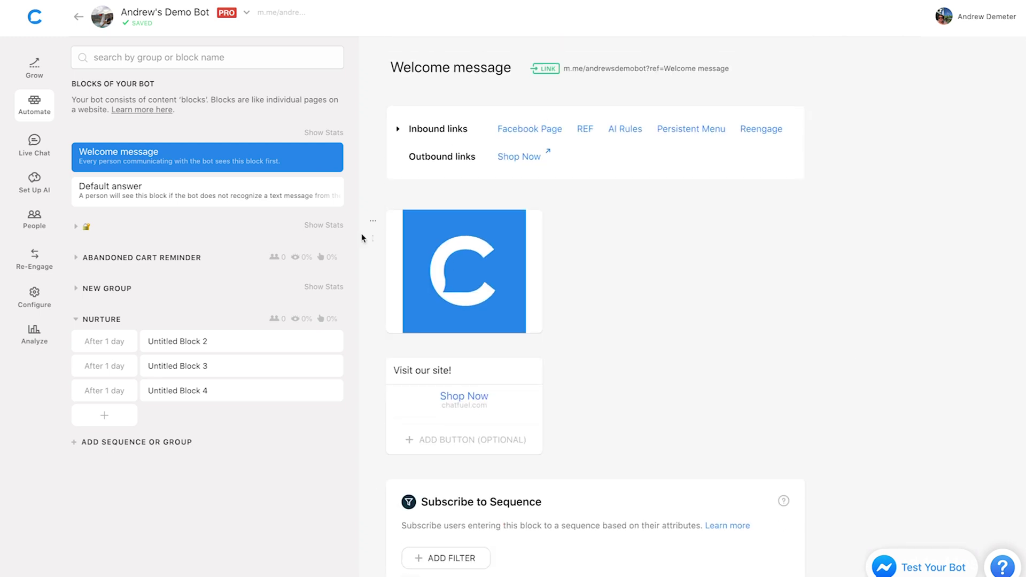
pyautogui.click(184, 193)
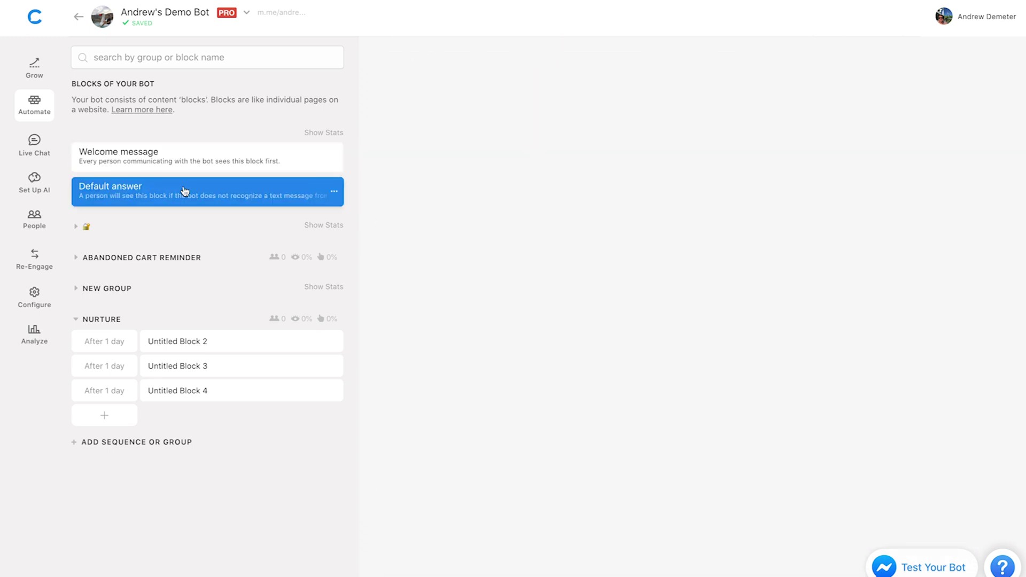
# - Reopen the Welcome message block and scroll down to its buttons
pyautogui.click(212, 162)
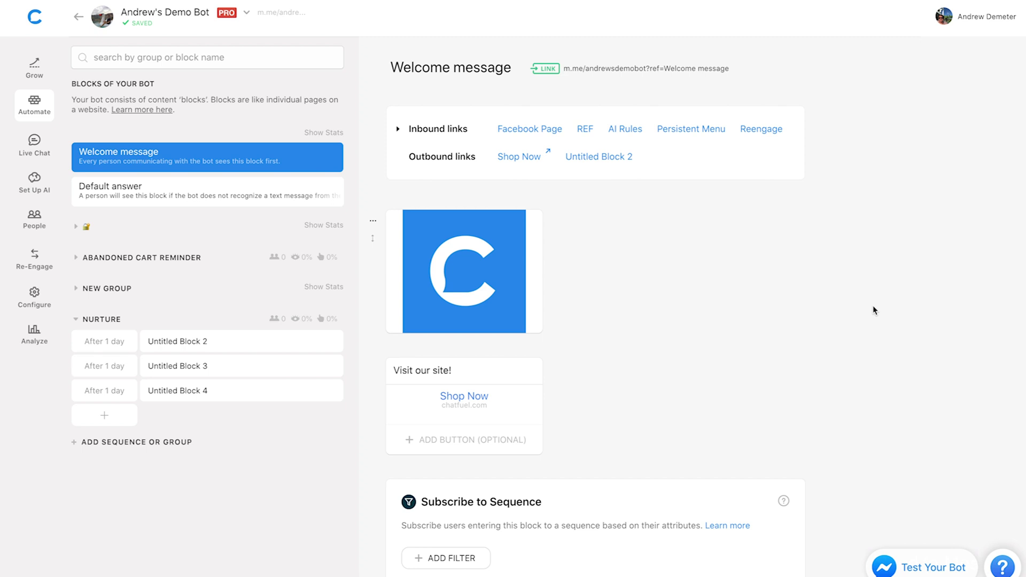
pyautogui.scroll(-4, 873, 310)
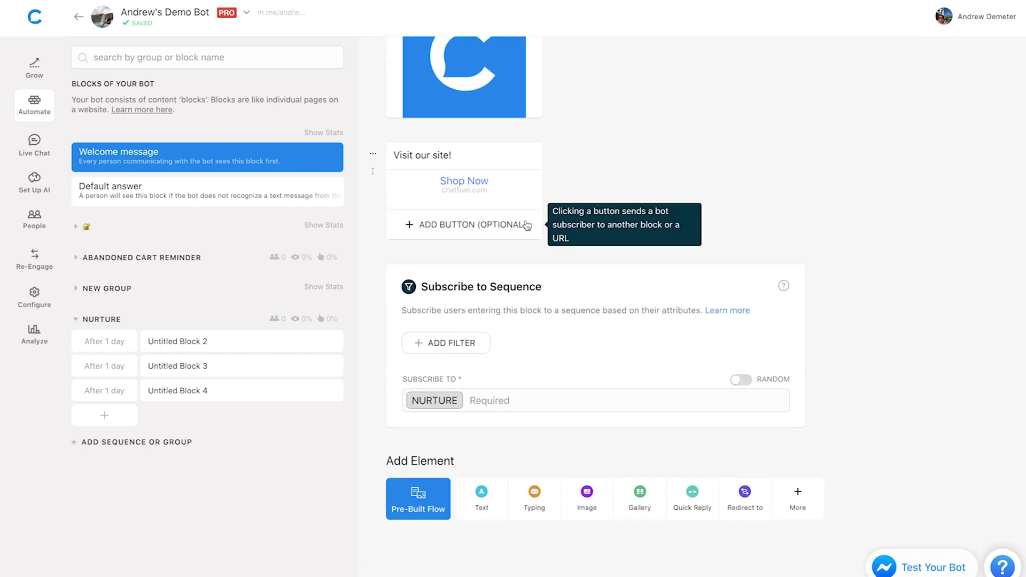
# - Redirect the Shop Now button to Untitled Block 2, replacing the chatfuel.com link
pyautogui.click(462, 191)
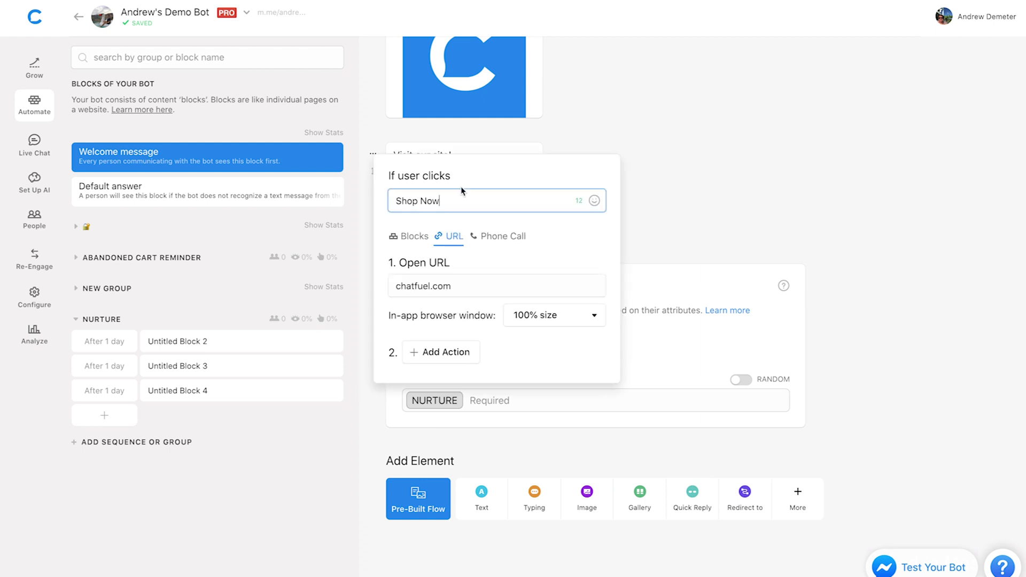
pyautogui.click(414, 238)
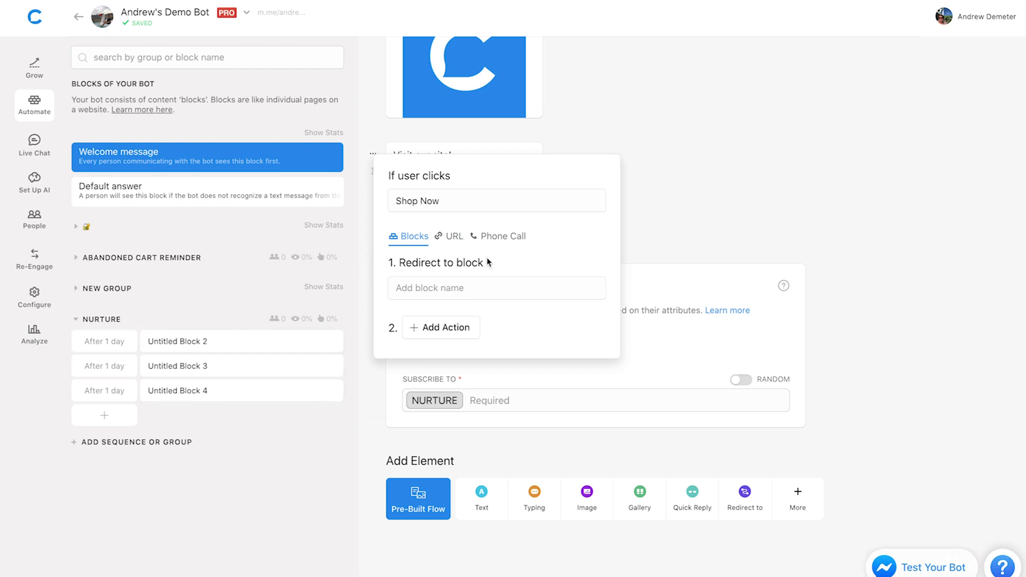
pyautogui.click(478, 281)
pyautogui.write('unt')
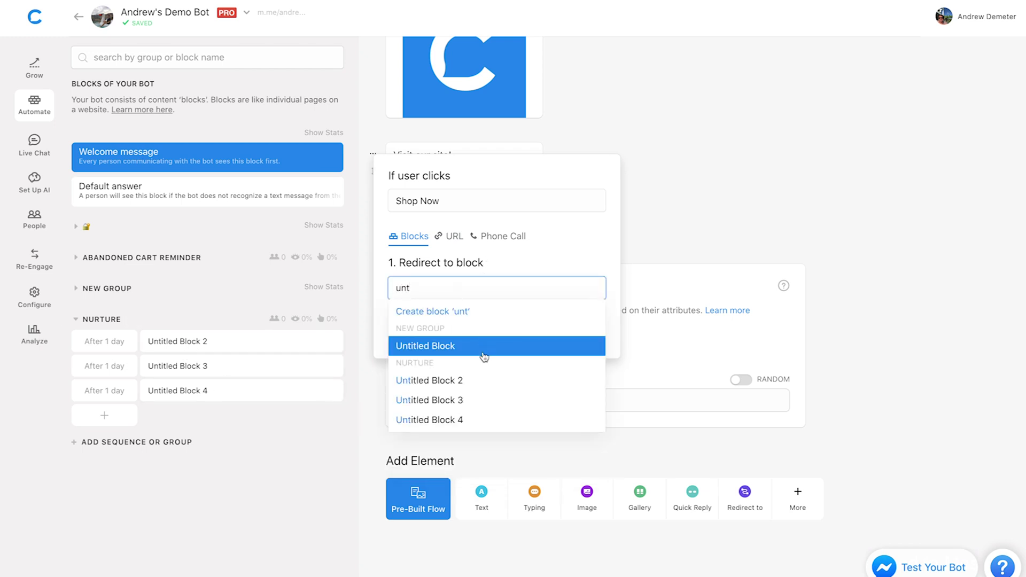
pyautogui.click(485, 380)
pyautogui.click(778, 219)
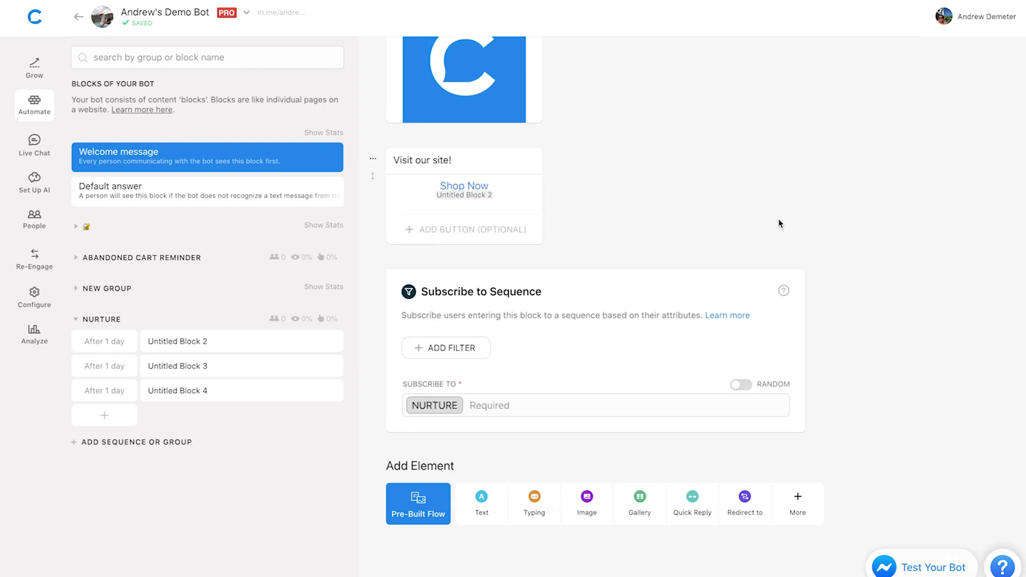
pyautogui.scroll(4, 778, 219)
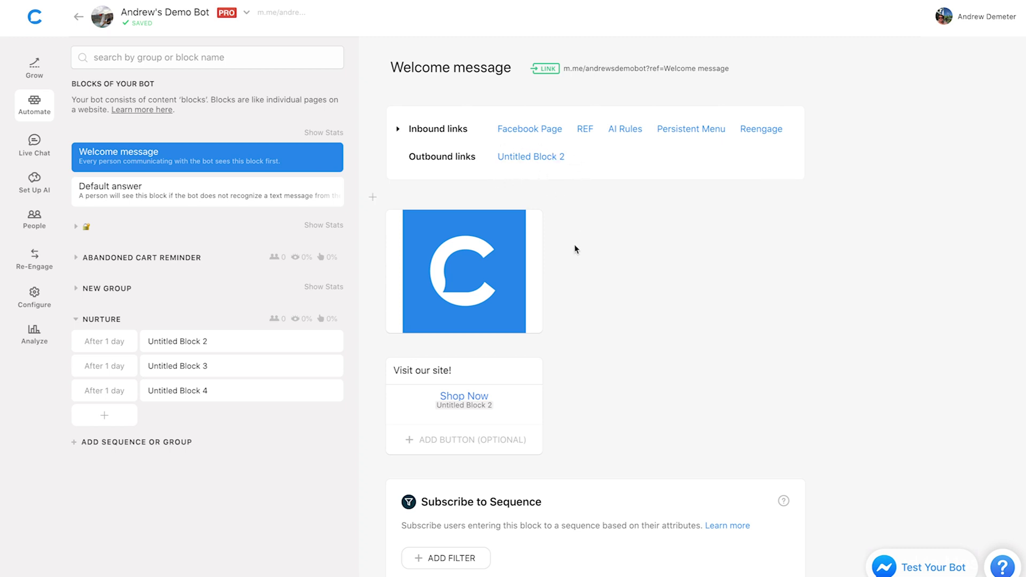
pyautogui.scroll(-3, 574, 251)
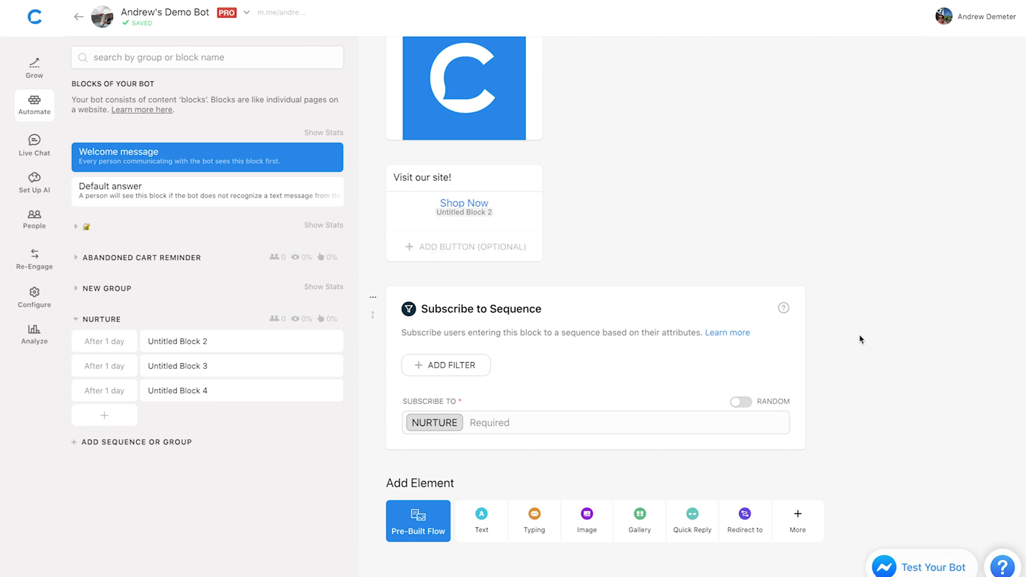
pyautogui.scroll(3, 860, 338)
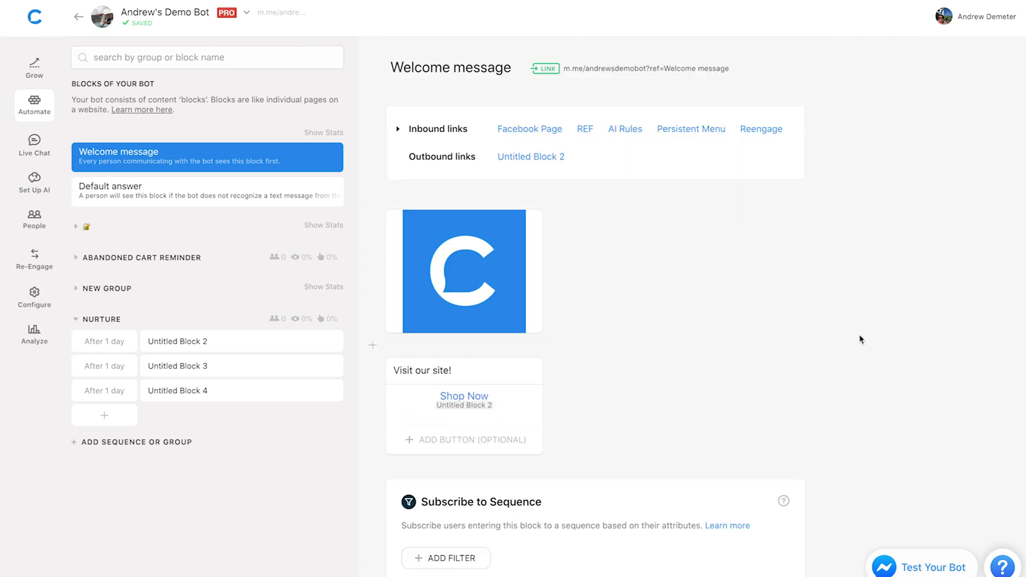